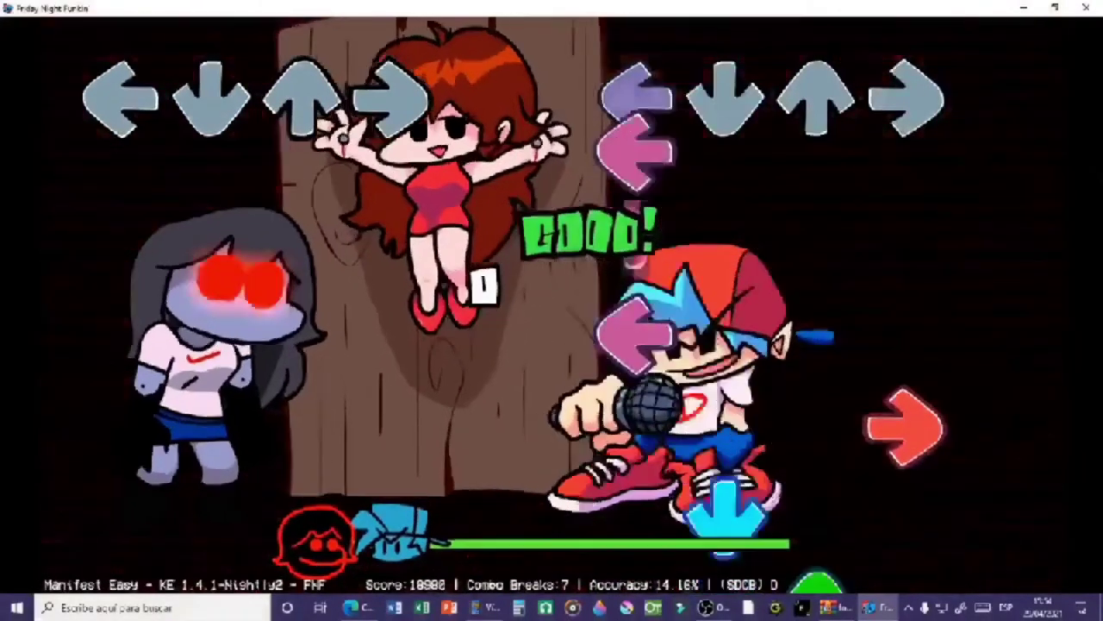
pyautogui.press('Down')
pyautogui.press('Up')
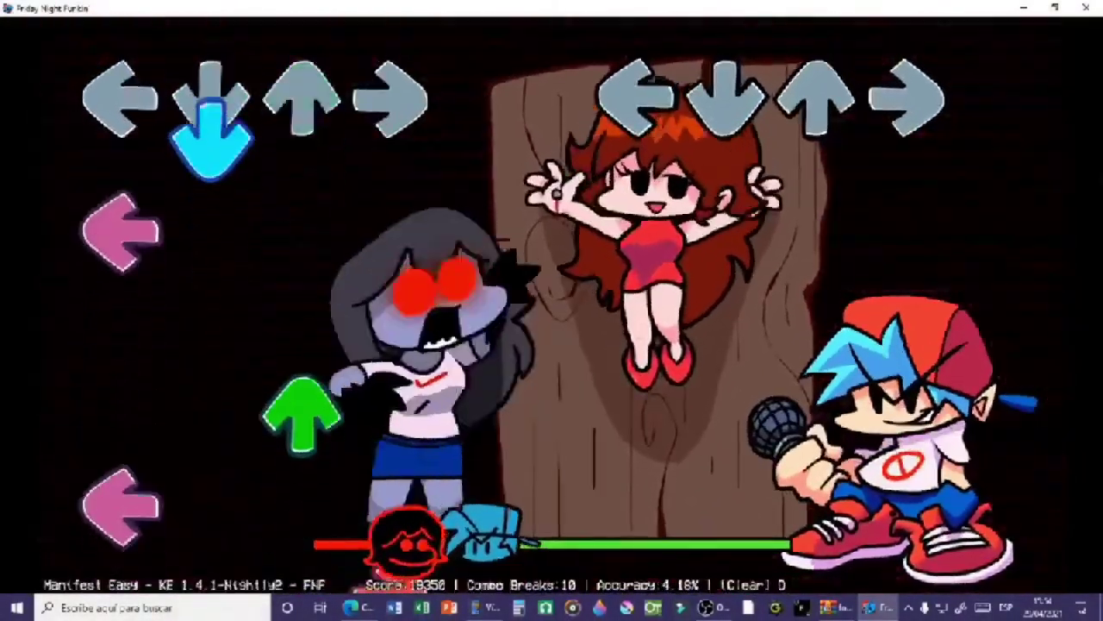
pyautogui.press('Right')
pyautogui.press('Up')
pyautogui.press('Down')
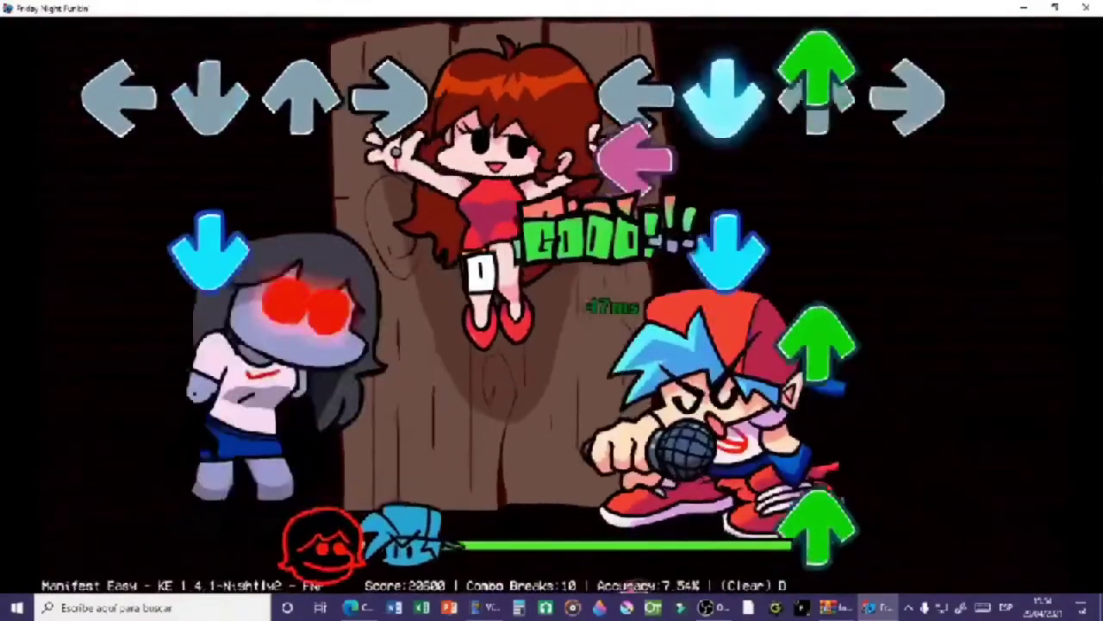
pyautogui.press('Up')
pyautogui.press('Left')
pyautogui.press('Down')
pyautogui.press('Up')
pyautogui.press('Up')
pyautogui.press('Up')
pyautogui.press('Down')
pyautogui.press('Up')
pyautogui.press('Left')
pyautogui.press('Down')
pyautogui.press('Right')
pyautogui.press('Right')
pyautogui.press('Up')
pyautogui.press('Down')
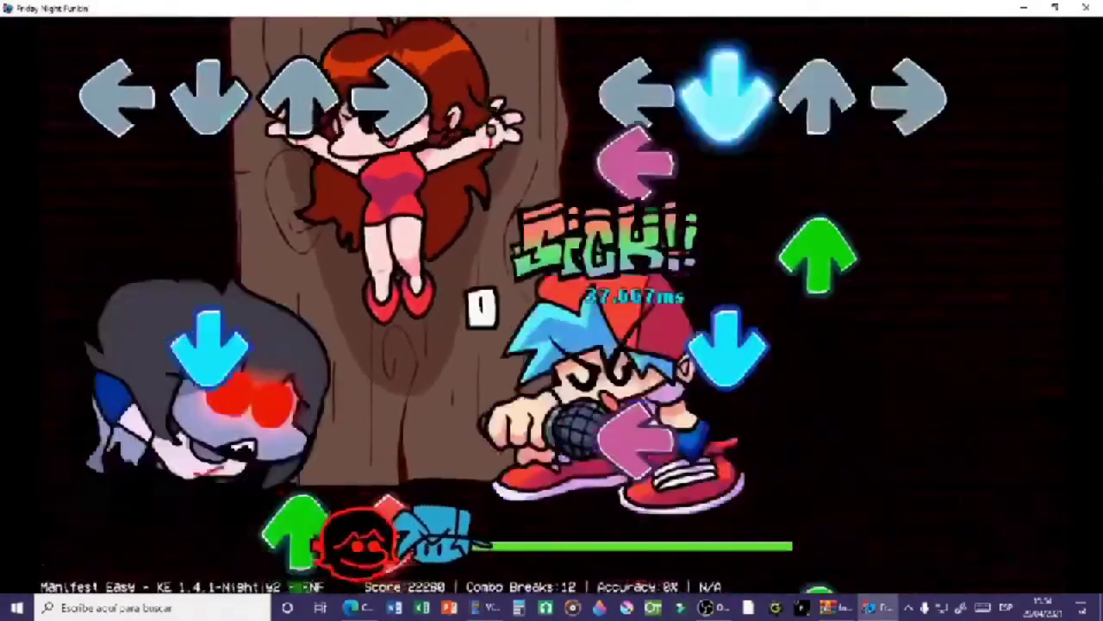
pyautogui.press('Left')
pyautogui.press('Up')
pyautogui.press('Down')
pyautogui.press('Left')
pyautogui.press('Up')
pyautogui.press('Left')
pyautogui.press('Right')
pyautogui.press('Up')
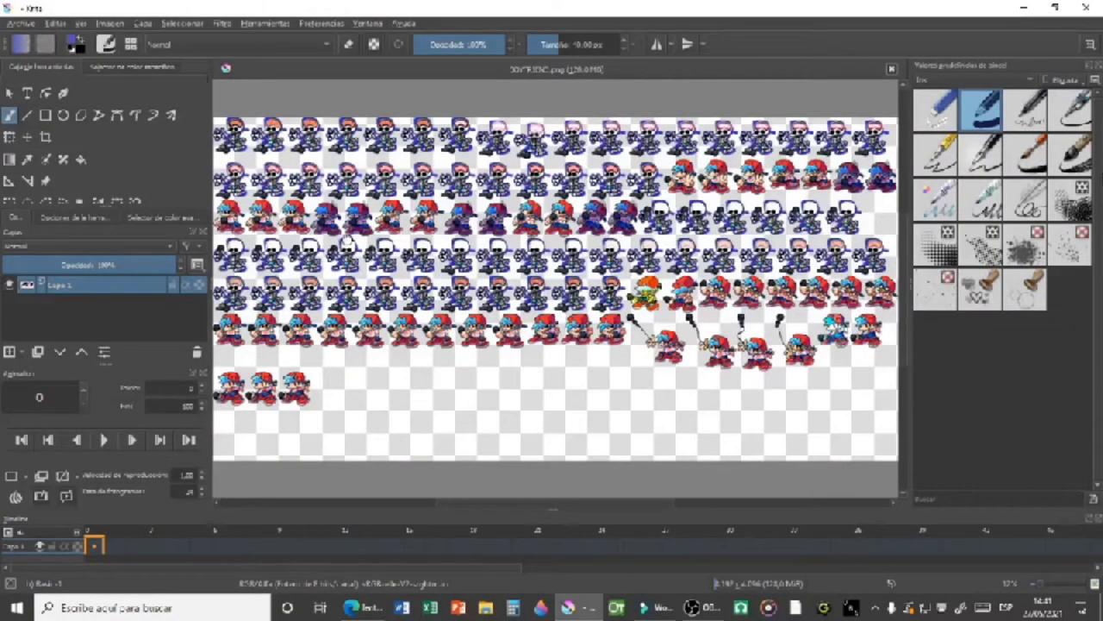
# Examine the red-capped Boyfriend sprites in the sprite sheet up close.
pyautogui.scroll(3, 363, 226)
pyautogui.scroll(-3, 526, 219)
pyautogui.scroll(3, 371, 220)
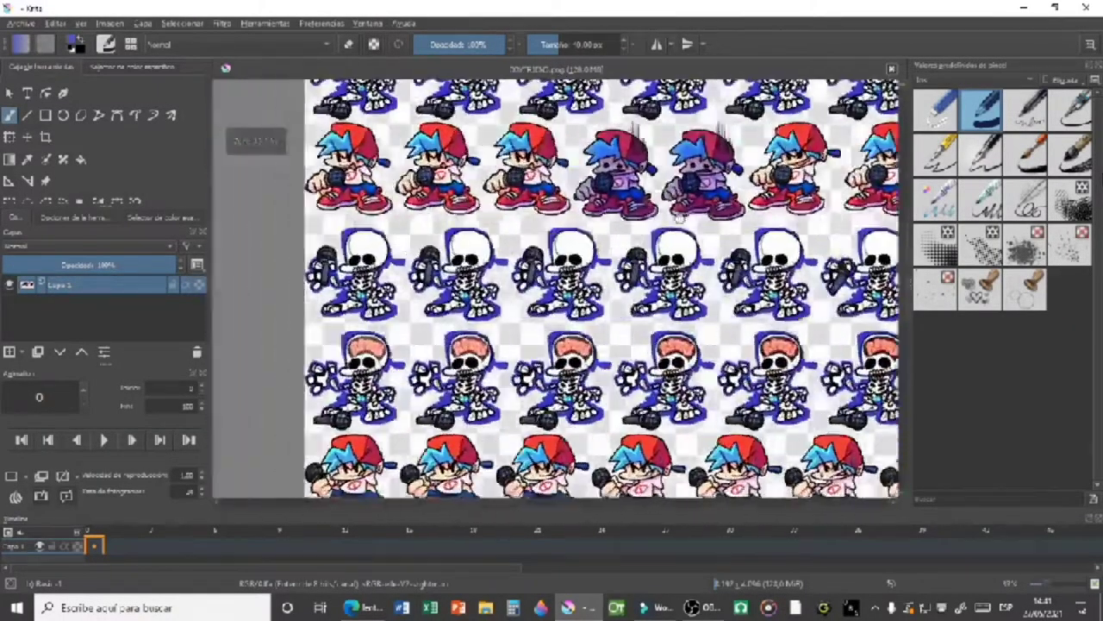
pyautogui.scroll(-2, 444, 207)
pyautogui.scroll(2, 367, 191)
pyautogui.scroll(-2, 681, 200)
pyautogui.scroll(6, 681, 200)
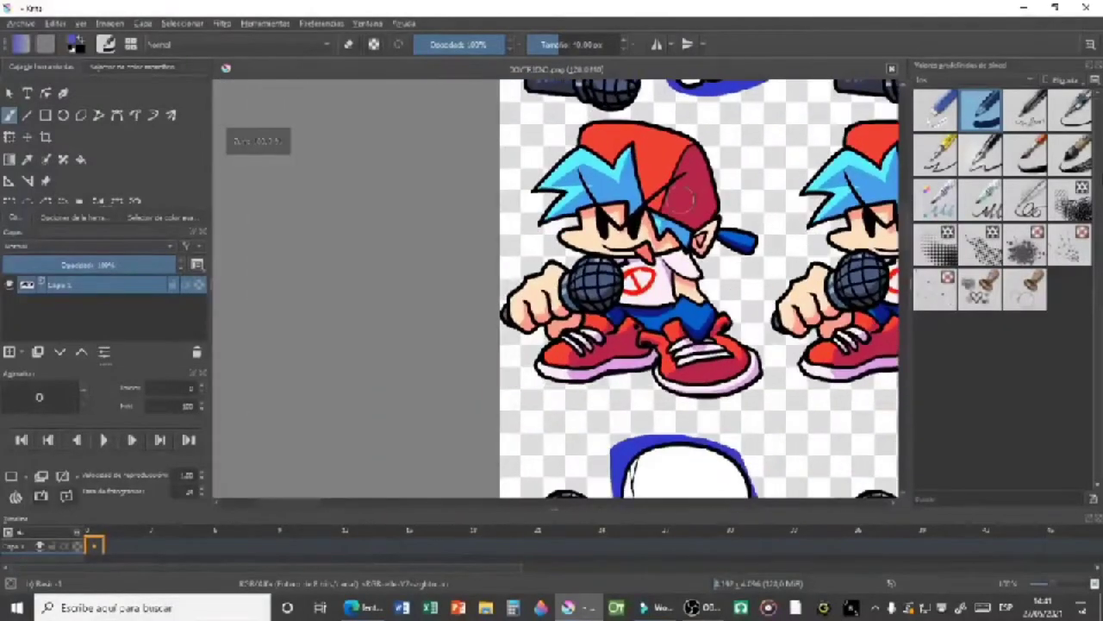
pyautogui.moveTo(643, 179)
pyautogui.mouseDown()
pyautogui.moveTo(496, 191)
pyautogui.moveTo(517, 196)
pyautogui.mouseUp()
# Choose a bright blue as the foreground colour.
pyautogui.rightClick(502, 226)
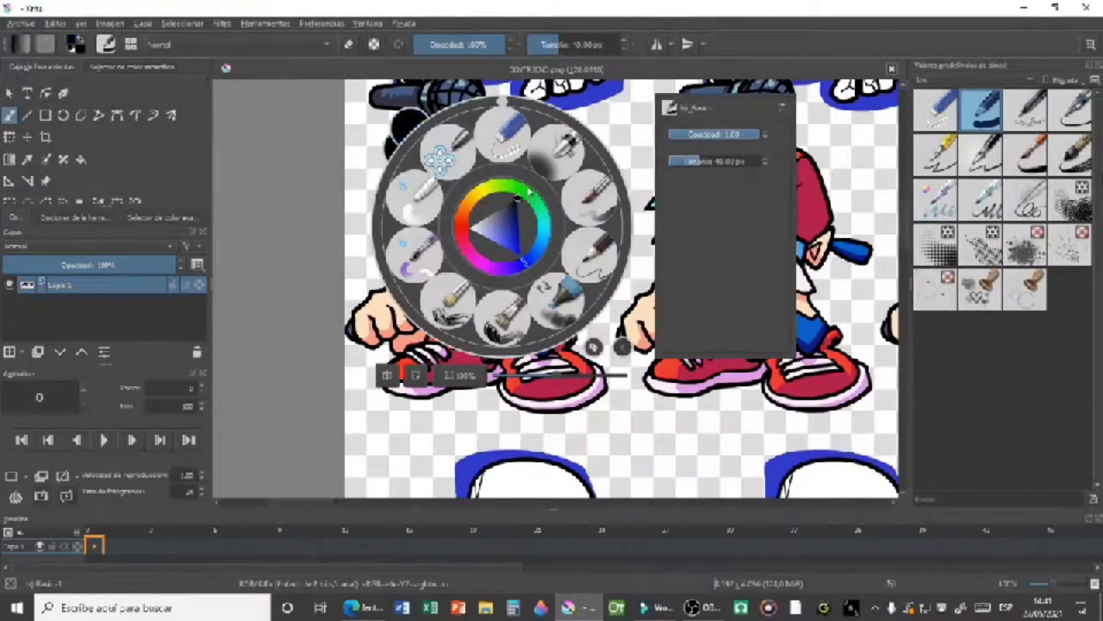
pyautogui.click(320, 219)
pyautogui.scroll(4, 465, 210)
pyautogui.scroll(-3, 465, 207)
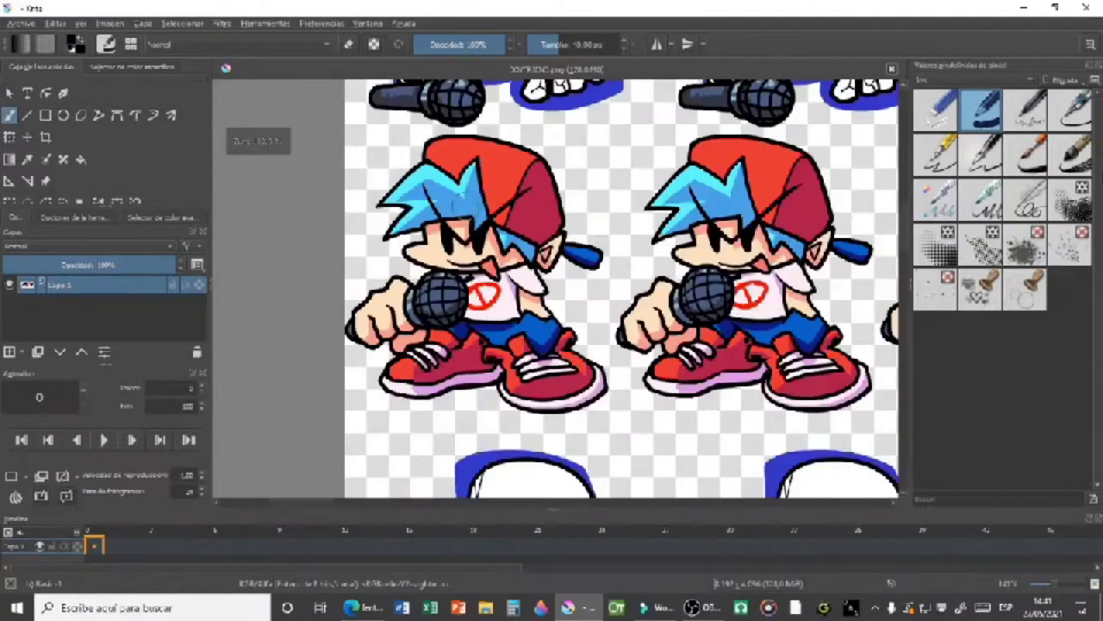
pyautogui.rightClick(527, 226)
pyautogui.click(320, 250)
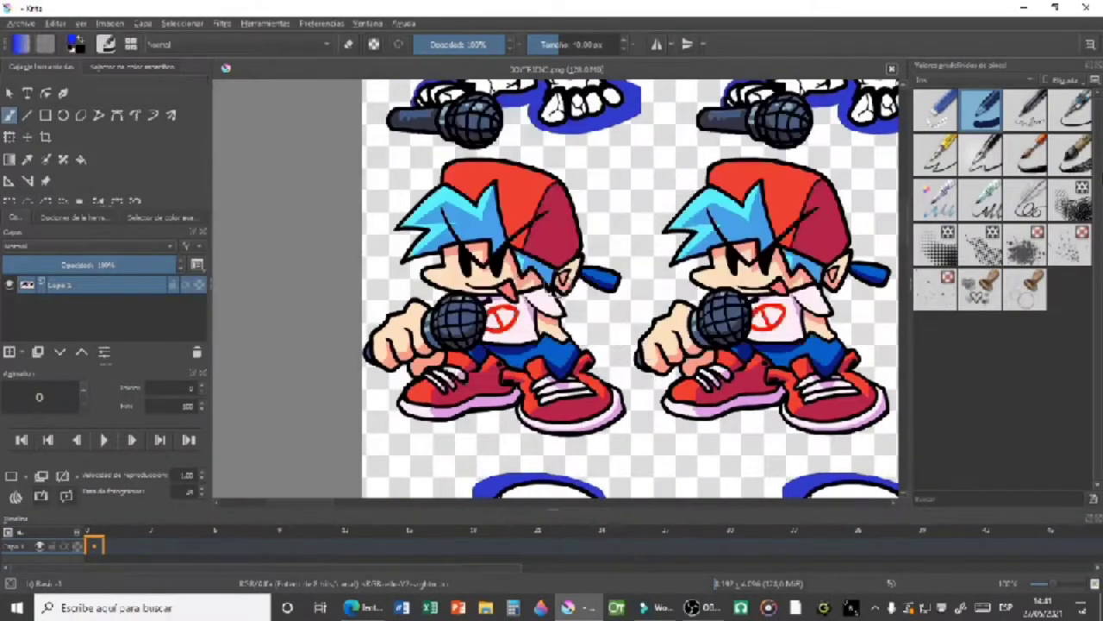
# Fill the red front of the cap with blue on the first two sprites in the row below the brain skeletons.
pyautogui.scroll(-4, 578, 280)
pyautogui.scroll(3, 612, 444)
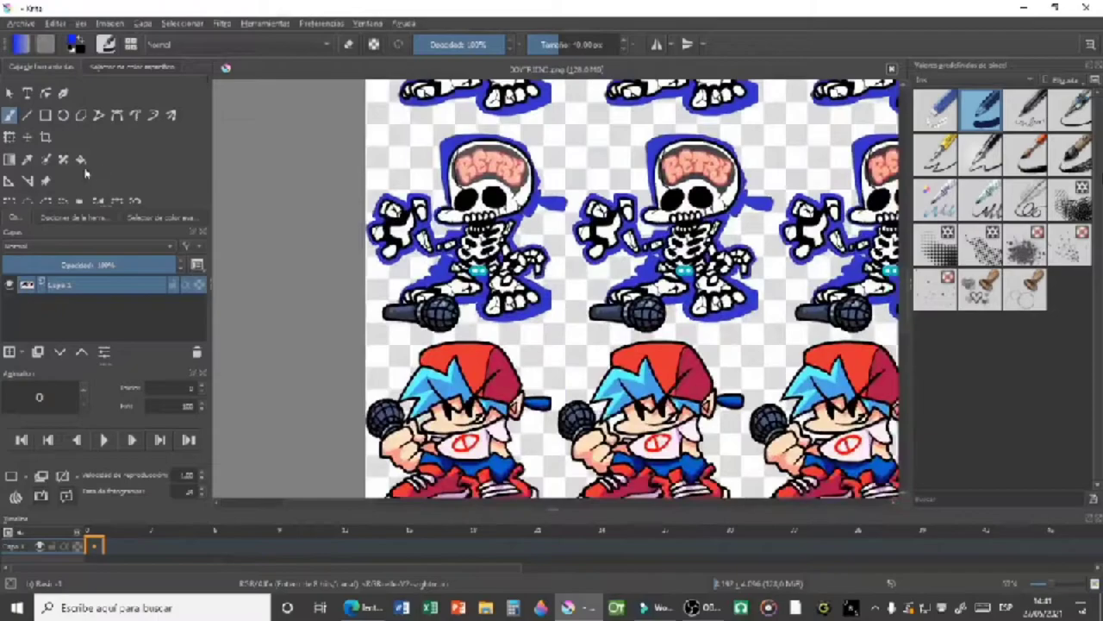
pyautogui.click(81, 161)
pyautogui.moveTo(457, 383); pyautogui.dragTo(457, 289)
pyautogui.scroll(2, 428, 291)
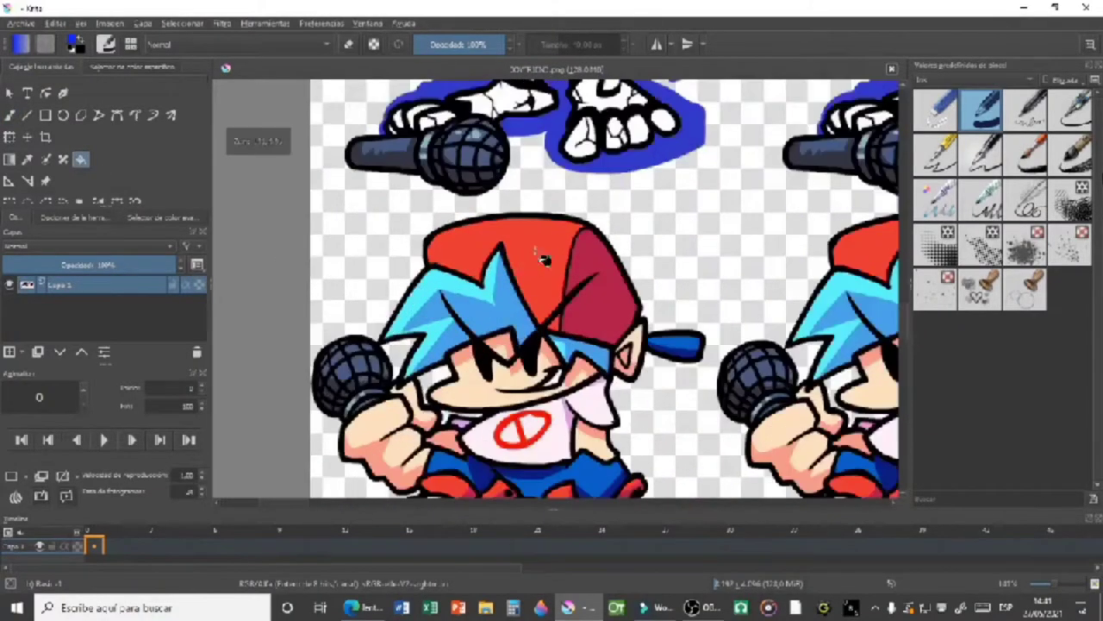
pyautogui.click(560, 330)
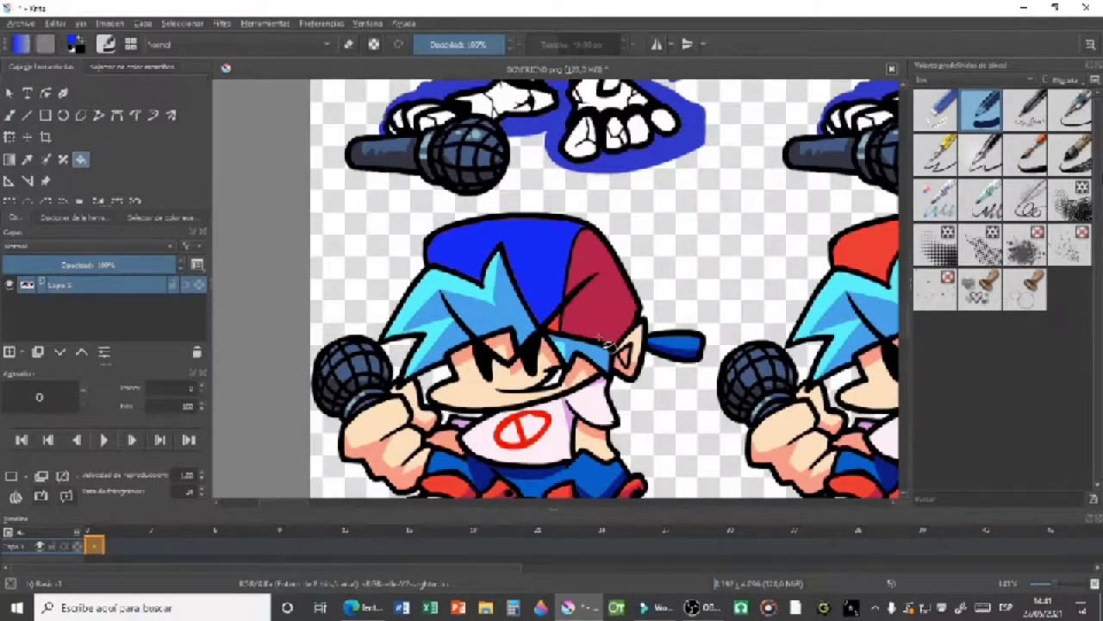
pyautogui.moveTo(797, 308); pyautogui.dragTo(505, 285)
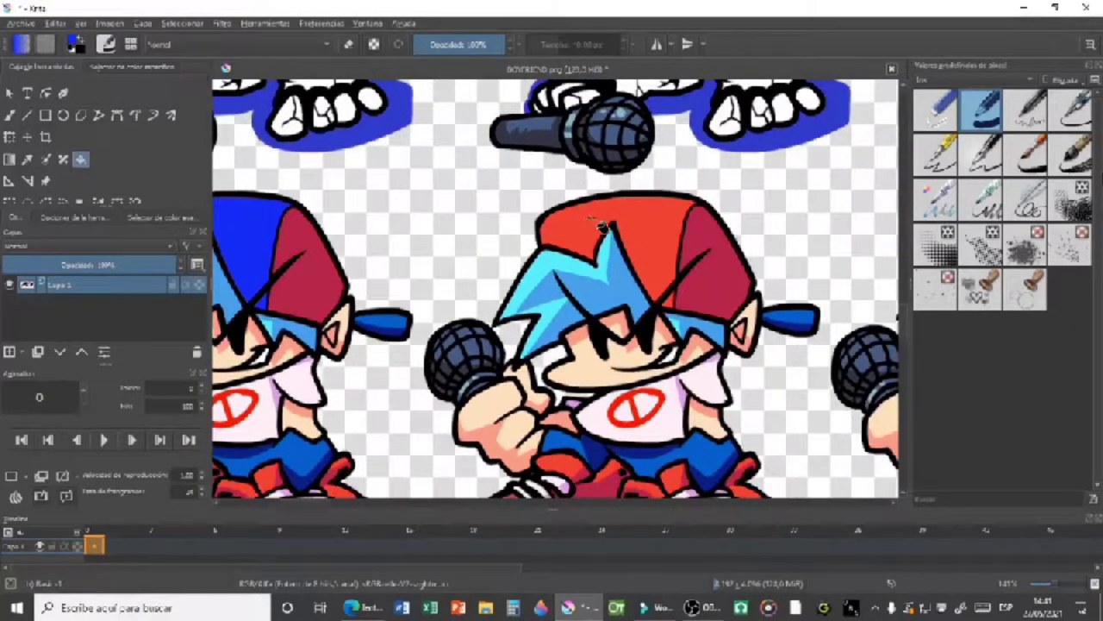
pyautogui.click(682, 311)
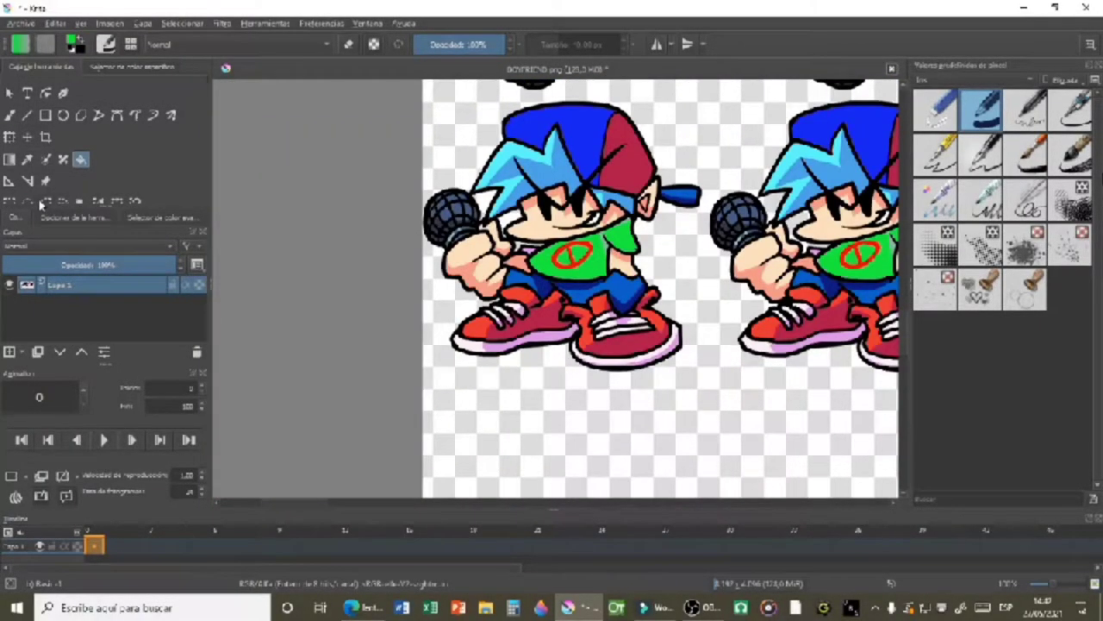
# Outline the blue trousers of the first green-shirted sprite with a polygonal selection.
pyautogui.click(39, 204)
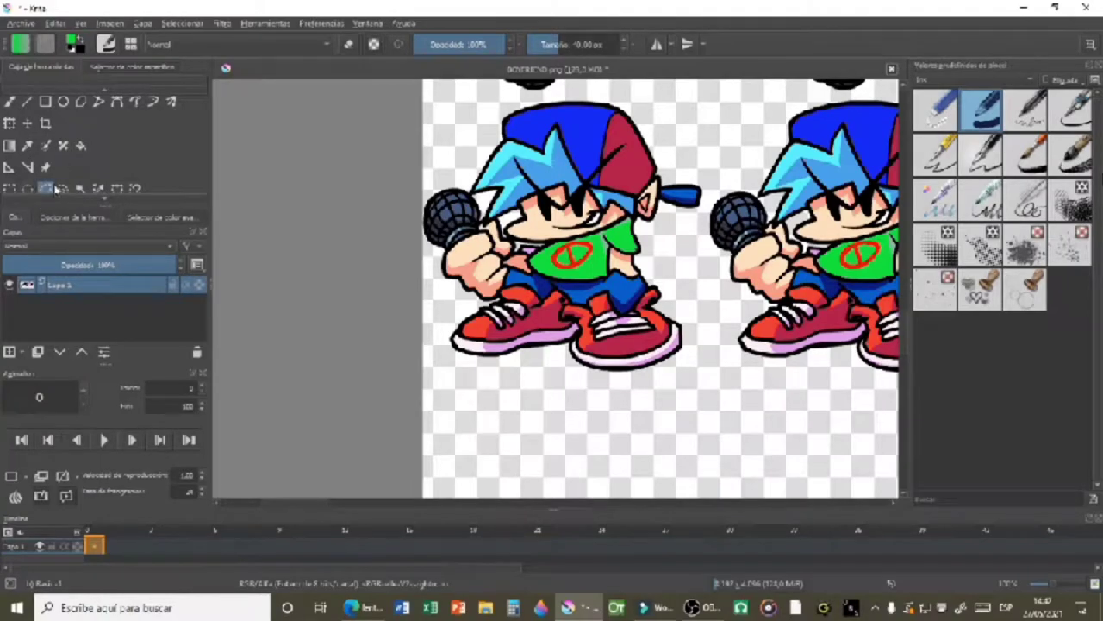
pyautogui.scroll(6, 500, 267)
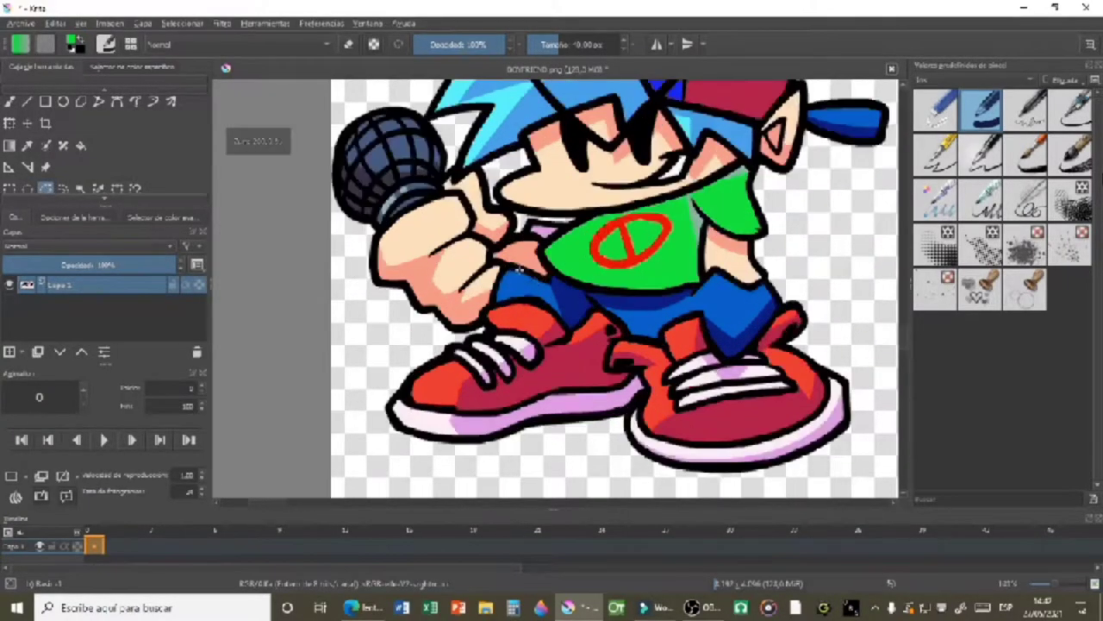
pyautogui.moveTo(528, 283); pyautogui.dragTo(474, 266)
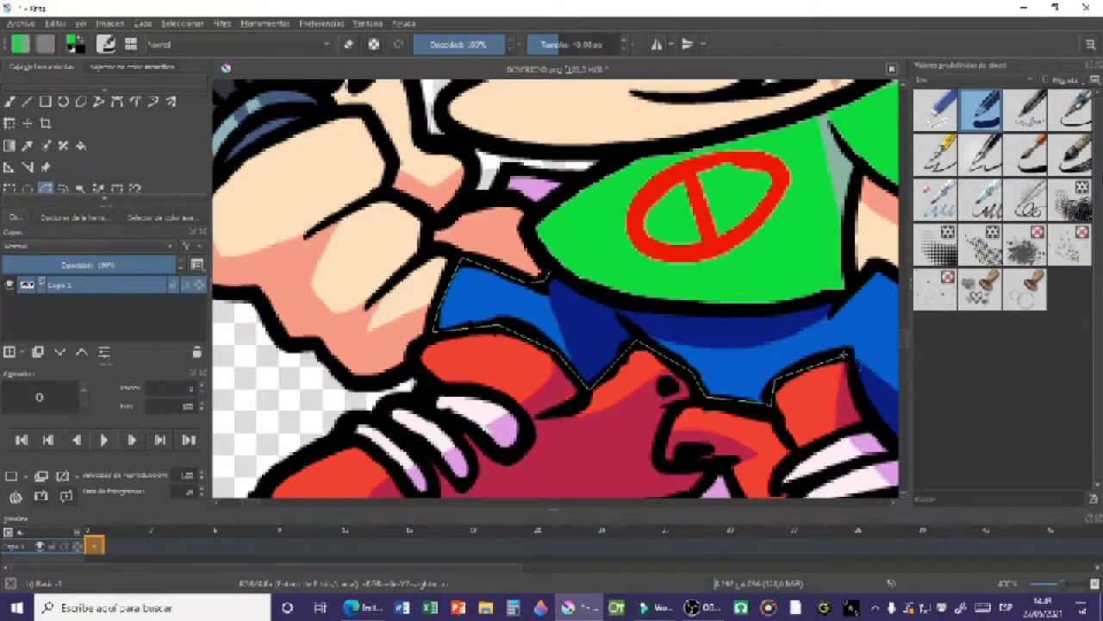
pyautogui.moveTo(844, 354); pyautogui.dragTo(430, 337)
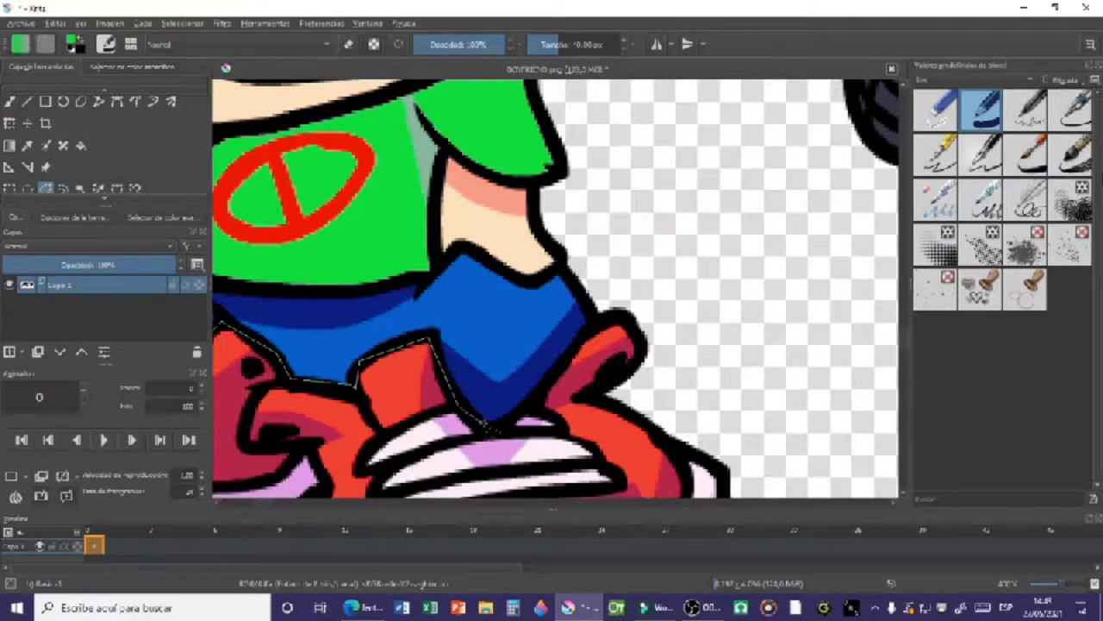
pyautogui.moveTo(527, 410); pyautogui.dragTo(563, 364)
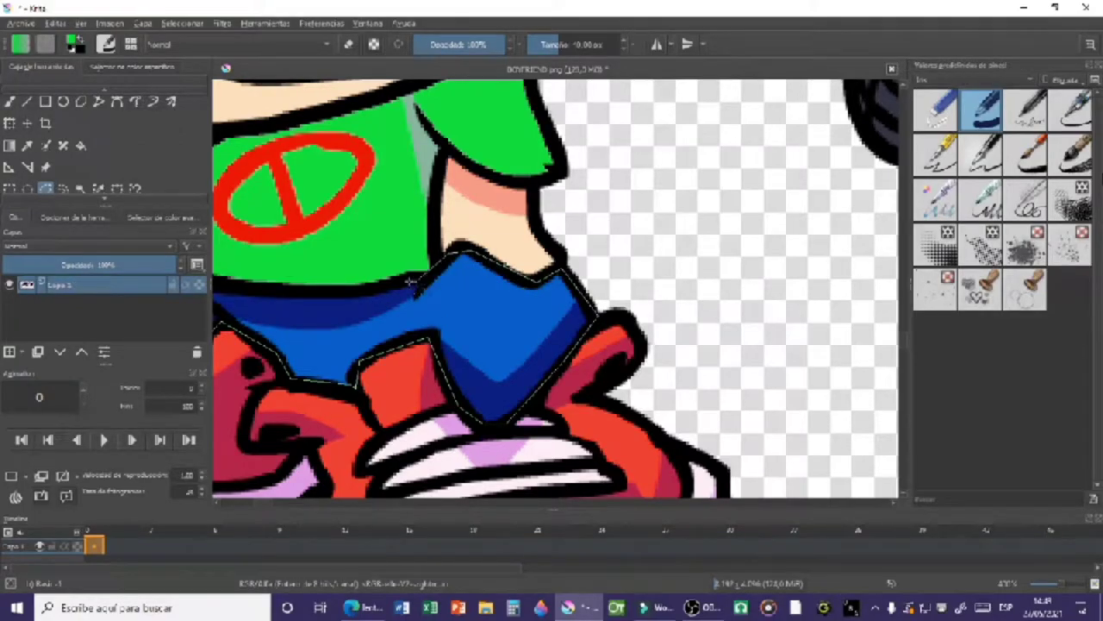
pyautogui.click(338, 293)
pyautogui.moveTo(293, 293); pyautogui.dragTo(541, 293)
pyautogui.click(457, 282)
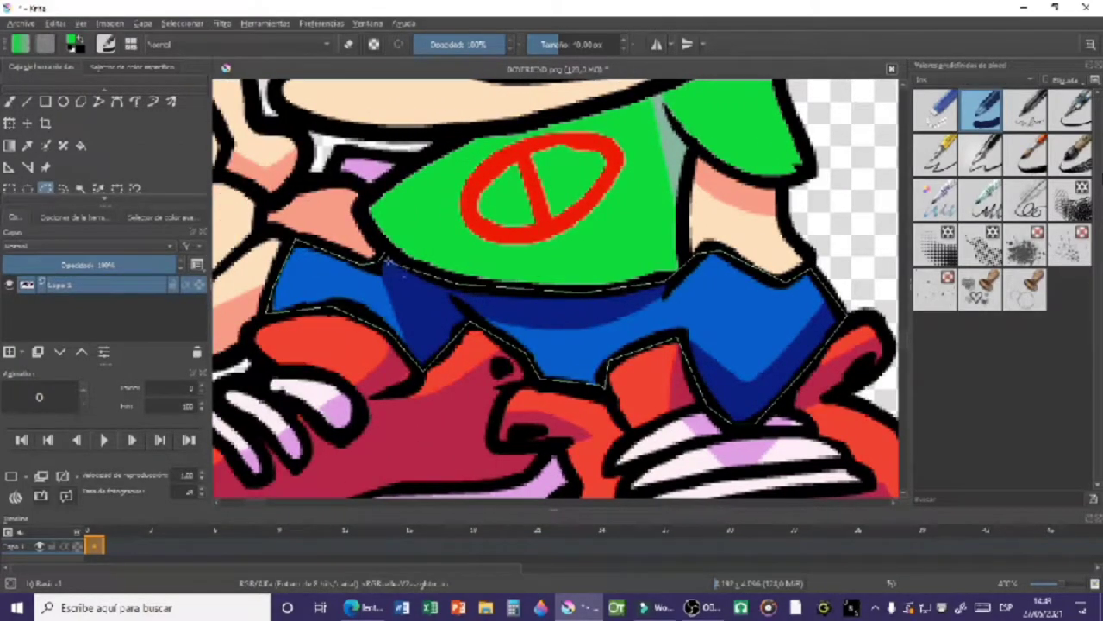
pyautogui.moveTo(380, 252); pyautogui.dragTo(380, 254)
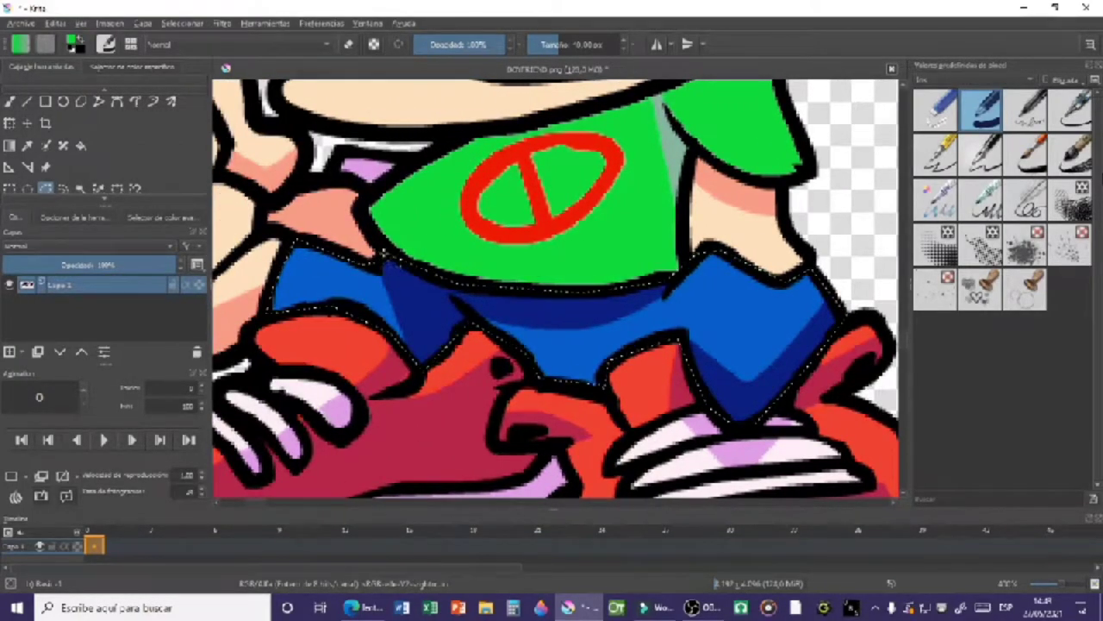
# Change the foreground colour to pink and fill the selected trousers of the first sprite with it.
pyautogui.click(81, 147)
pyautogui.rightClick(445, 223)
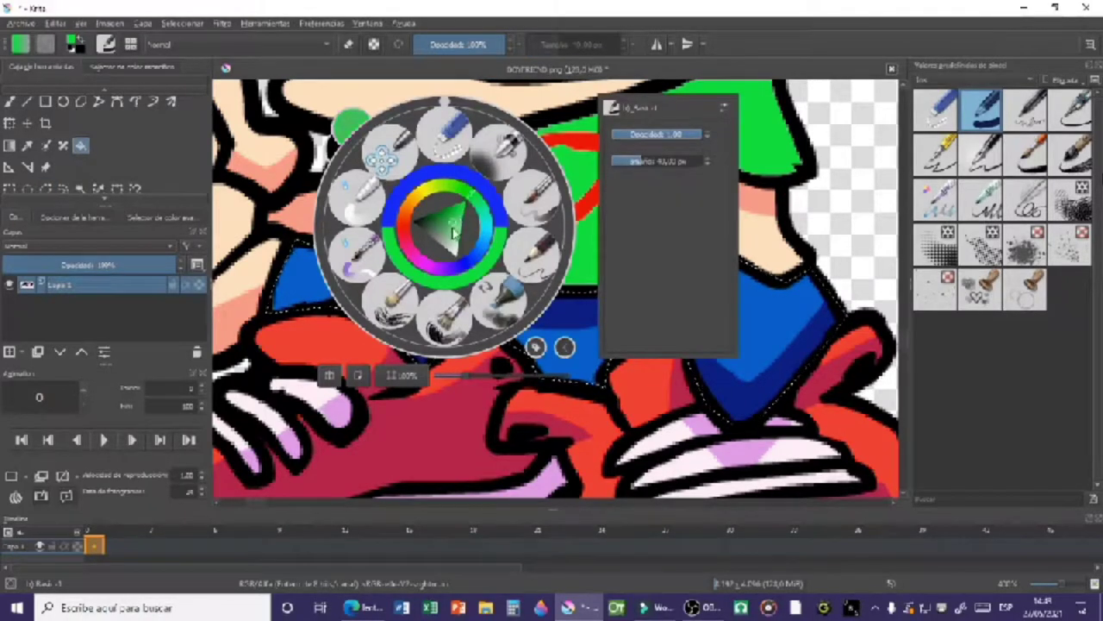
pyautogui.moveTo(481, 222); pyautogui.dragTo(391, 256)
pyautogui.click(302, 226)
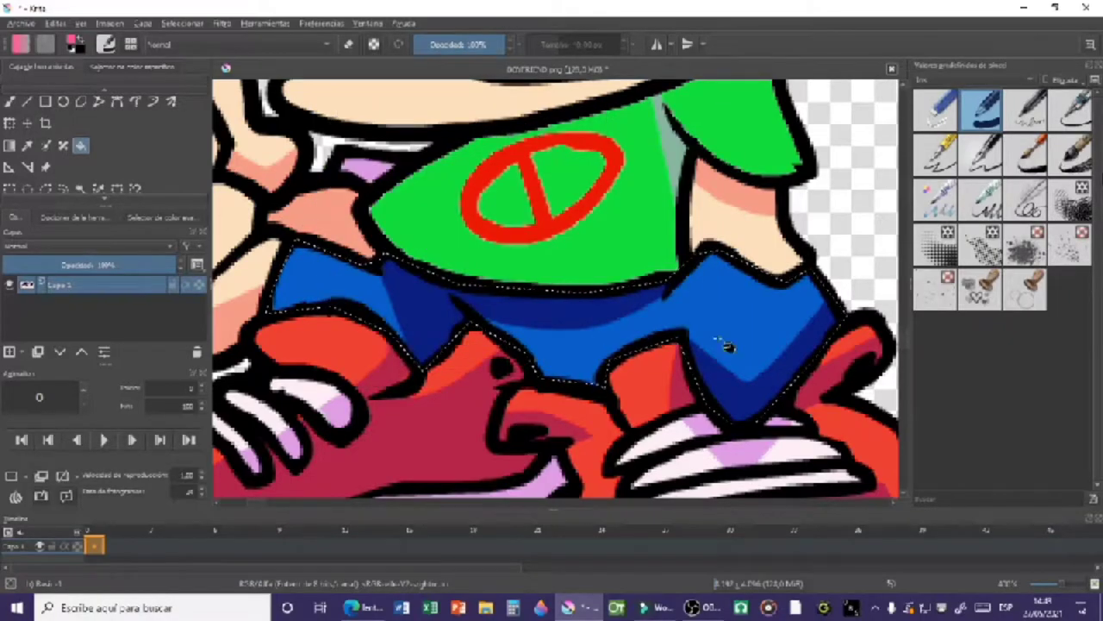
pyautogui.click(695, 341)
# Outline the blue trousers of the second green-shirted sprite with a polygonal selection.
pyautogui.scroll(-3, 697, 343)
pyautogui.moveTo(697, 343); pyautogui.dragTo(398, 279)
pyautogui.click(46, 188)
pyautogui.scroll(3, 736, 281)
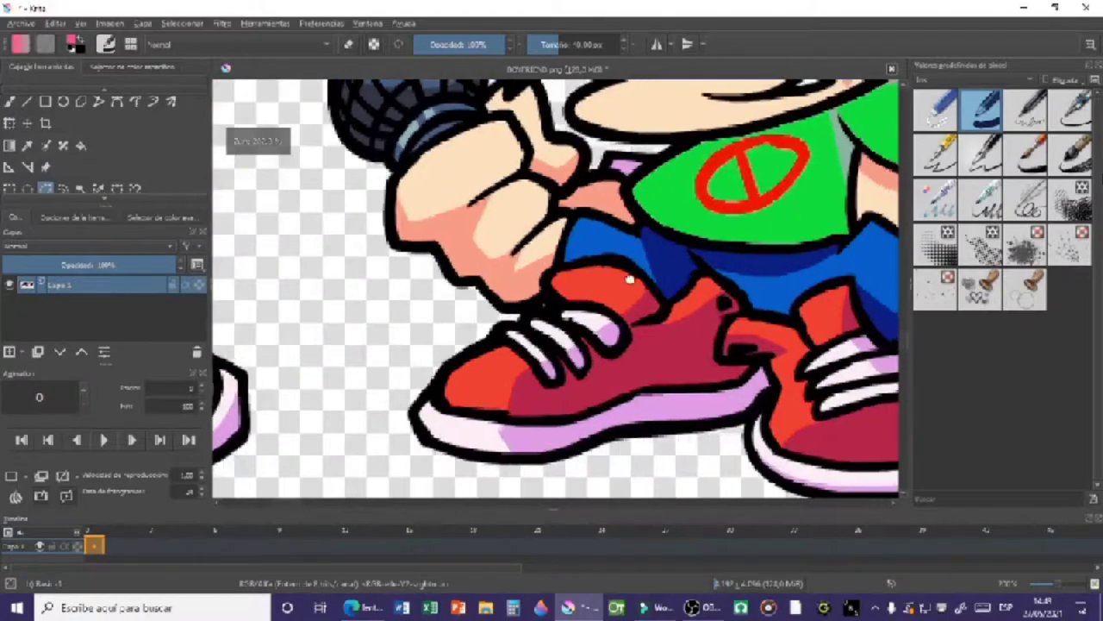
pyautogui.moveTo(629, 278); pyautogui.dragTo(547, 285)
pyautogui.click(548, 211)
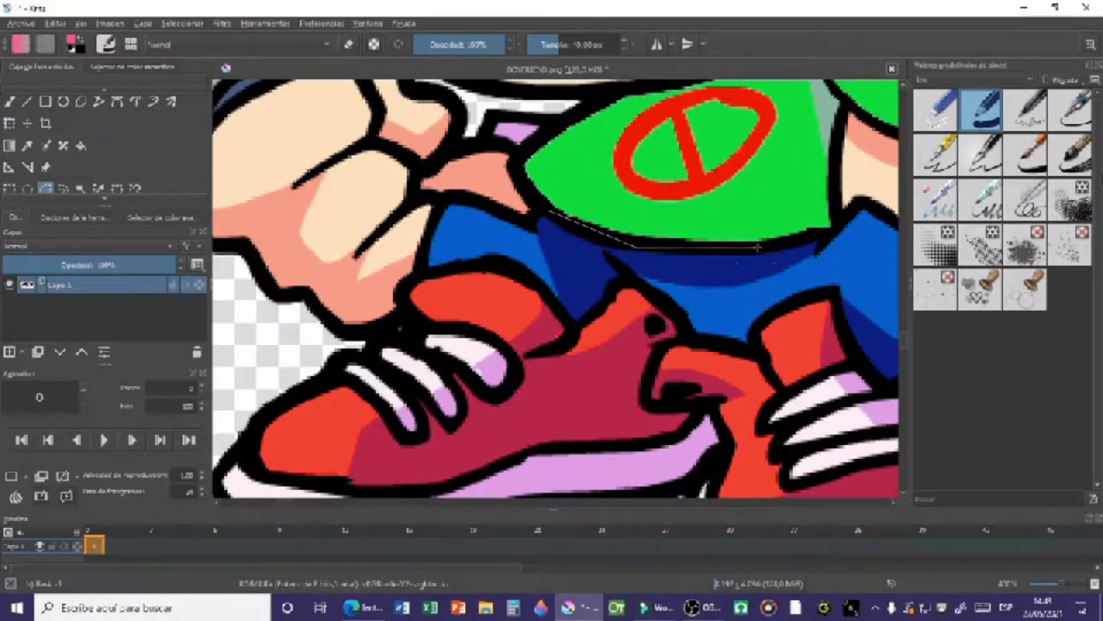
pyautogui.moveTo(863, 212); pyautogui.dragTo(568, 224)
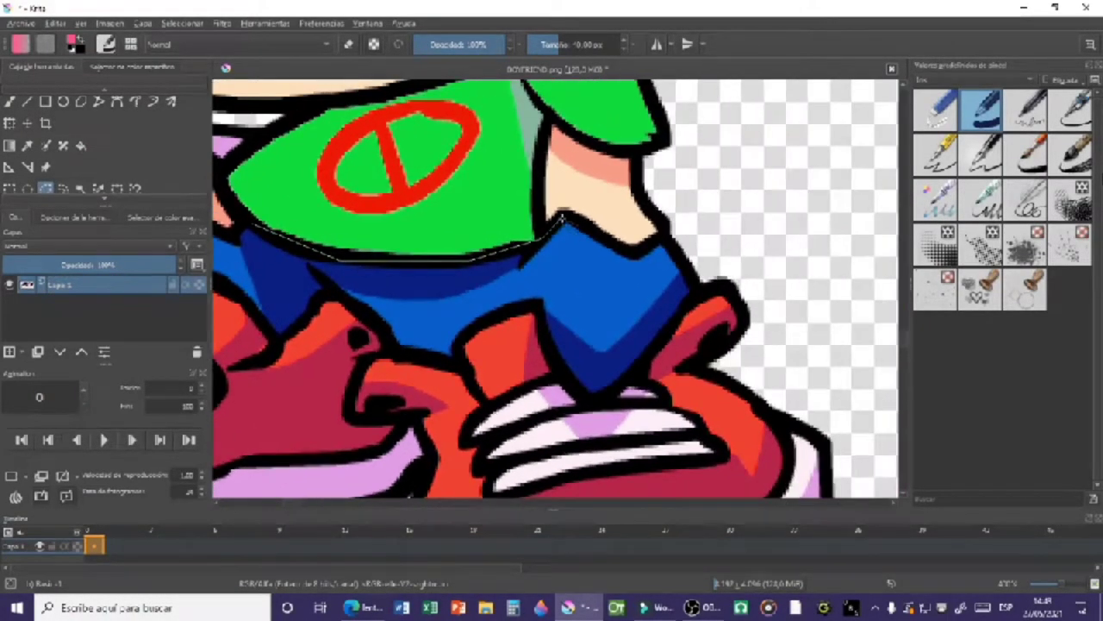
pyautogui.click(696, 297)
pyautogui.click(602, 399)
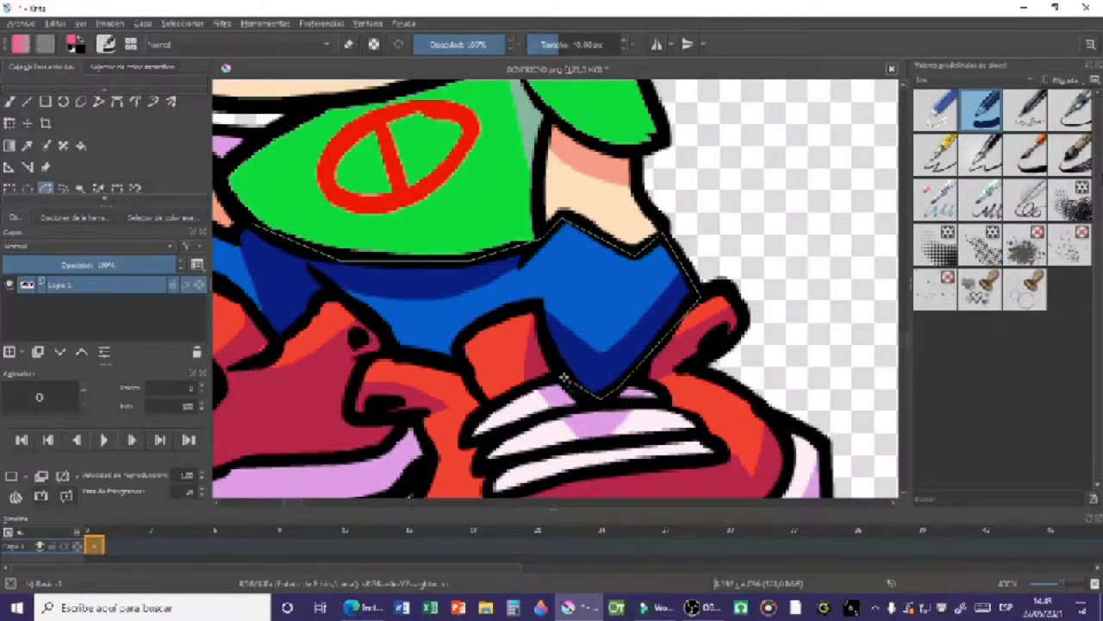
pyautogui.click(535, 302)
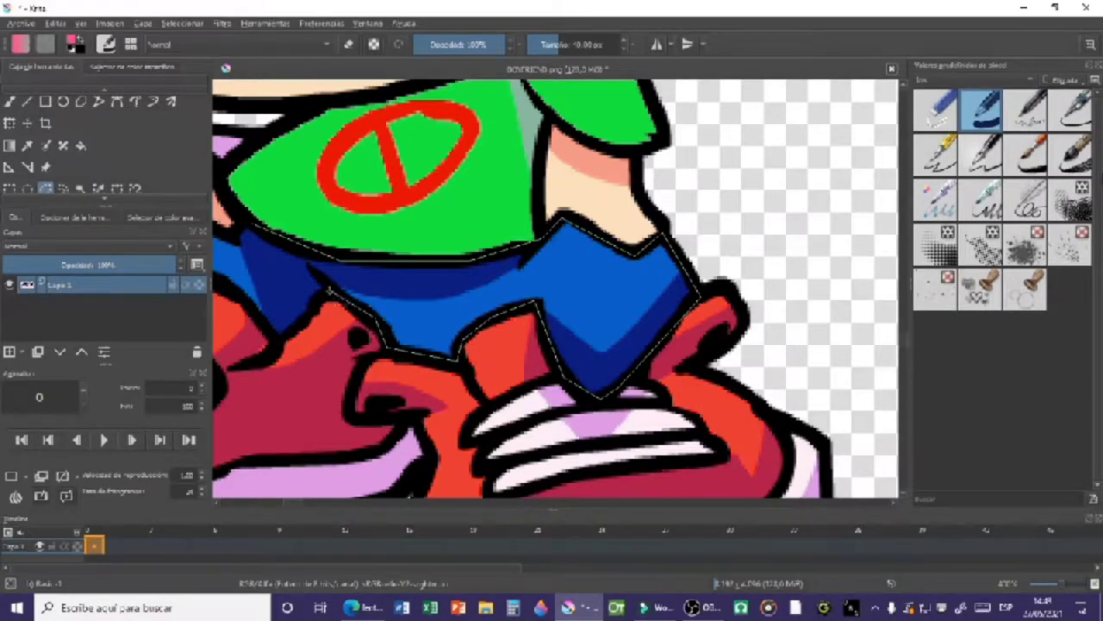
pyautogui.moveTo(237, 299); pyautogui.dragTo(733, 389)
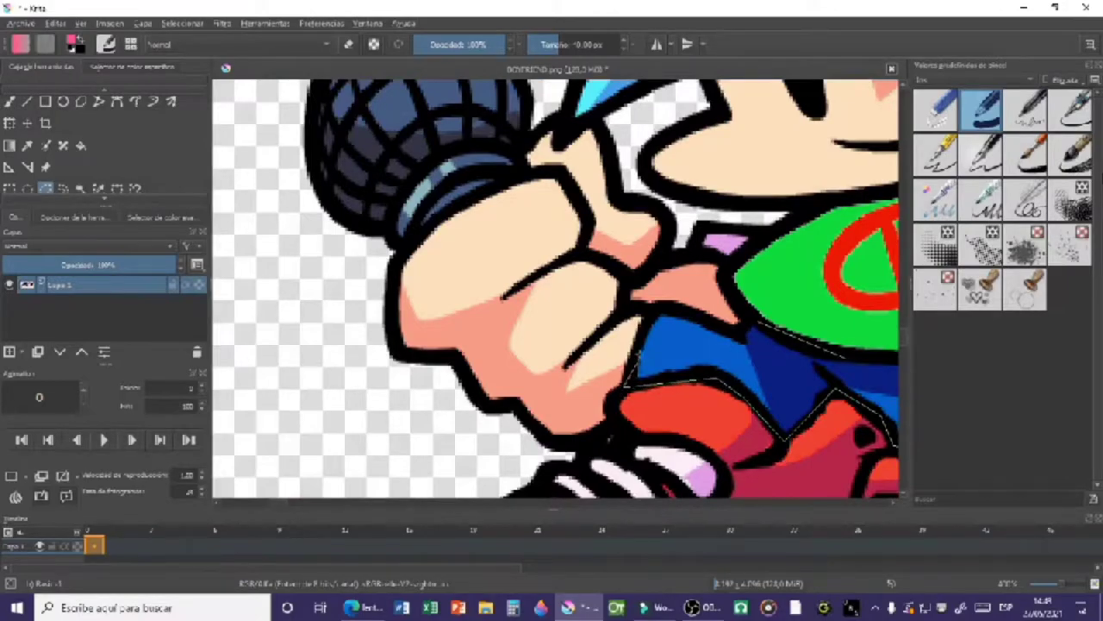
pyautogui.click(738, 333)
pyautogui.click(754, 324)
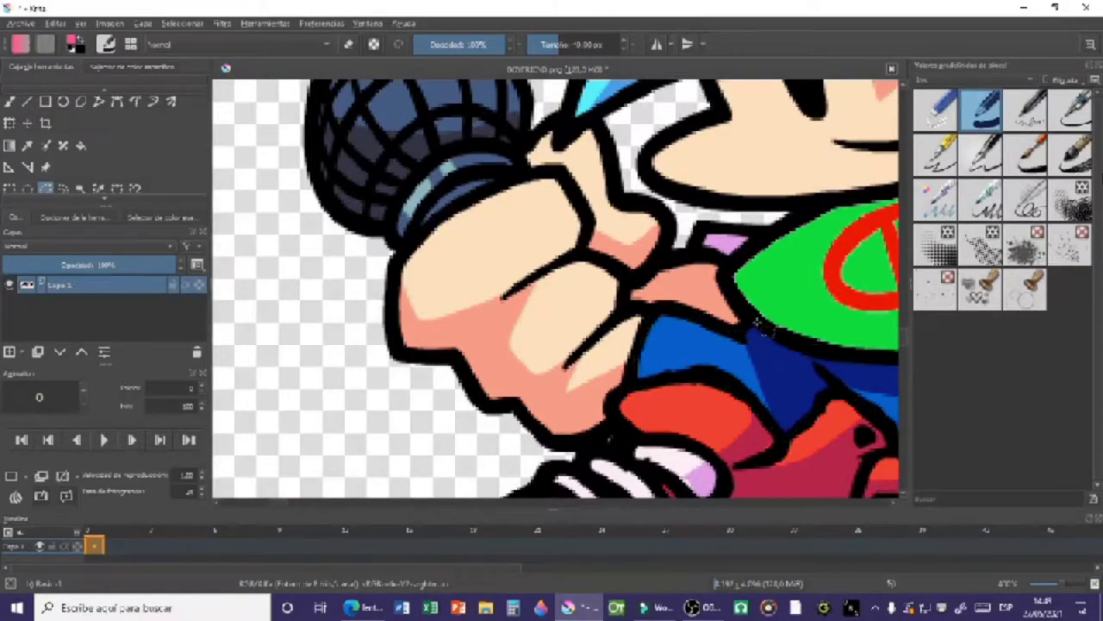
# Fill the second sprite's selected trousers with the same pink.
pyautogui.click(81, 146)
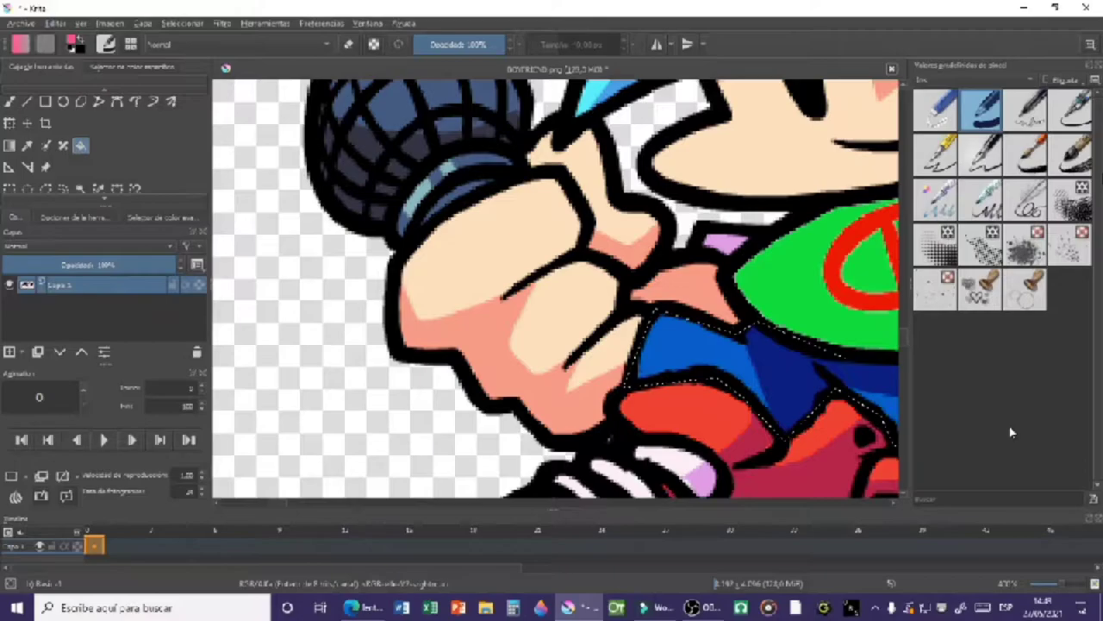
pyautogui.click(836, 396)
pyautogui.scroll(-3, 834, 394)
pyautogui.moveTo(822, 377); pyautogui.dragTo(661, 322)
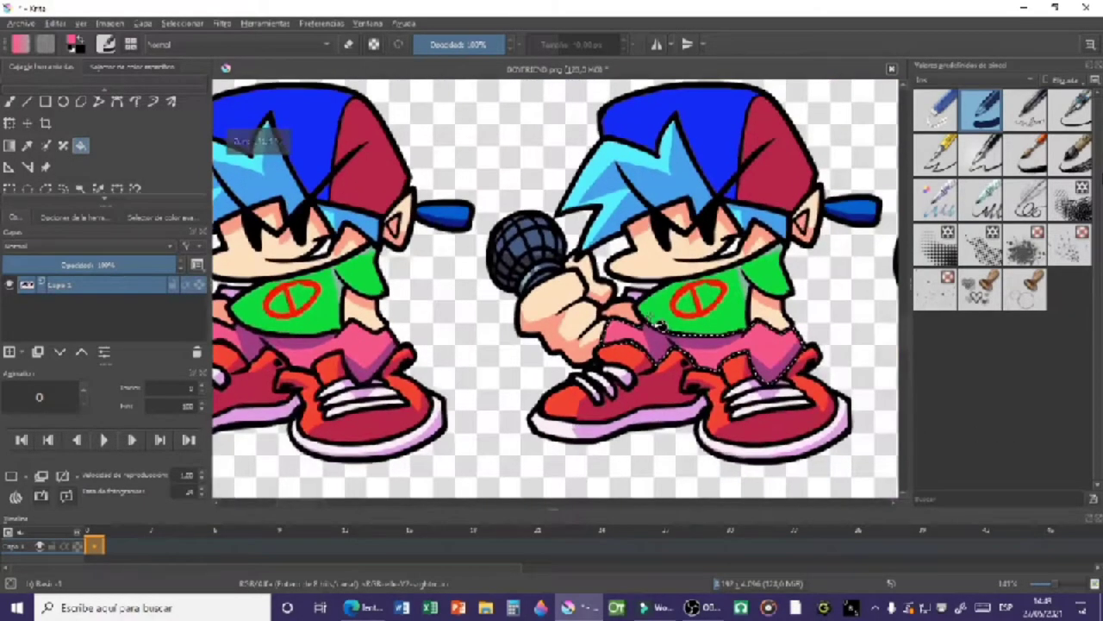
pyautogui.scroll(-1, 658, 323)
# Switch to File Explorer, open the recent Friday Night Funkin' Mod Tutorial archive and enter its assets folder.
pyautogui.click(486, 608)
pyautogui.doubleClick(238, 302)
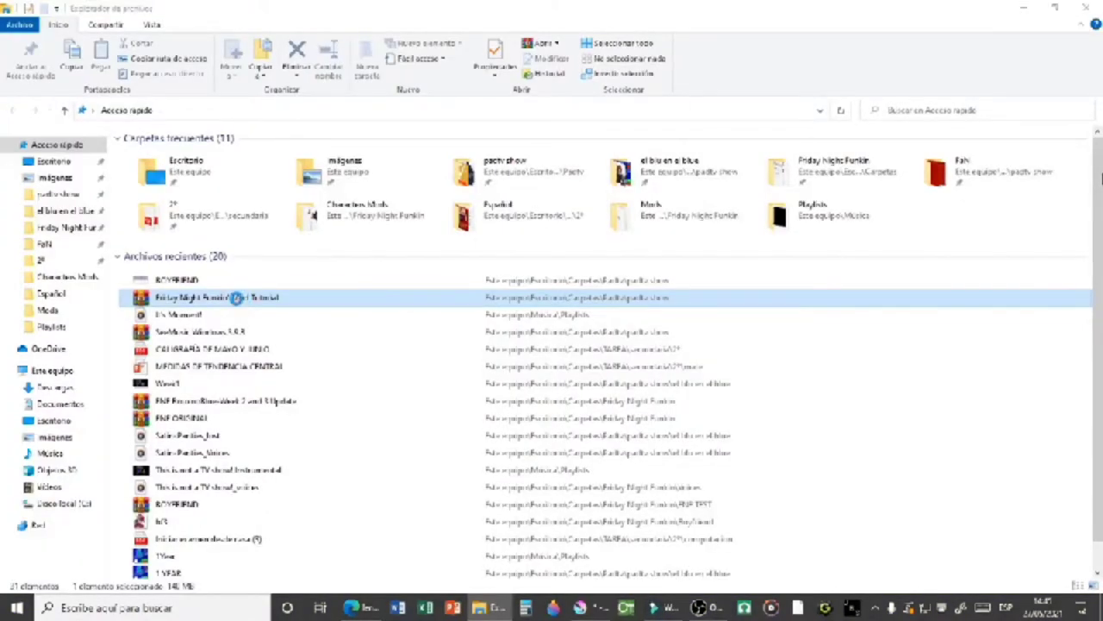
pyautogui.click(811, 76)
pyautogui.click(644, 102)
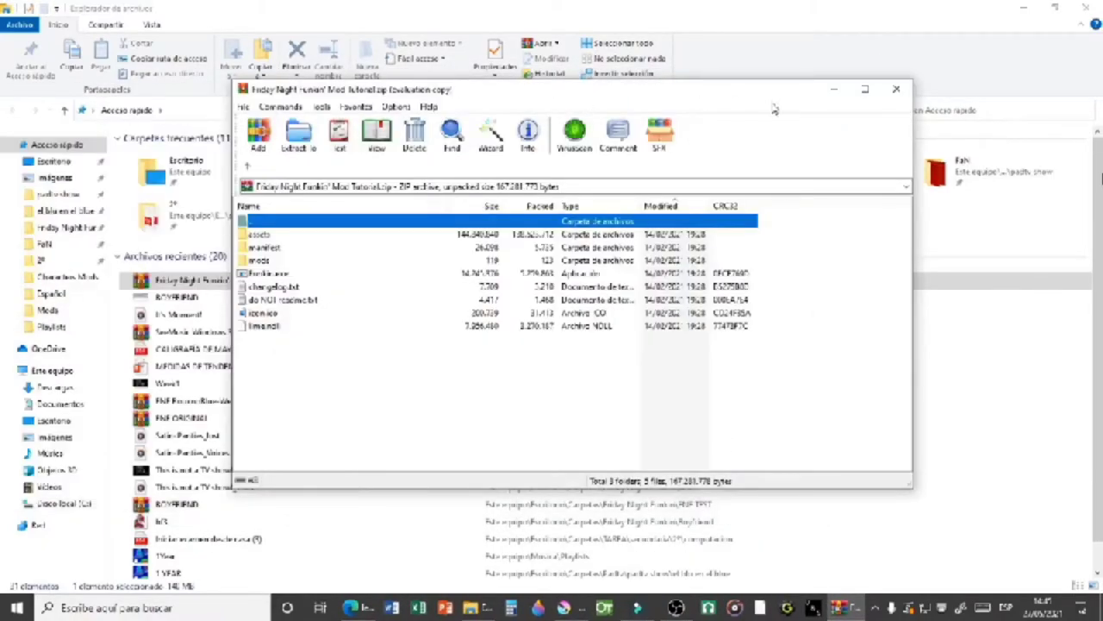
pyautogui.moveTo(678, 94); pyautogui.dragTo(836, 133)
pyautogui.click(472, 272)
pyautogui.doubleClick(472, 273)
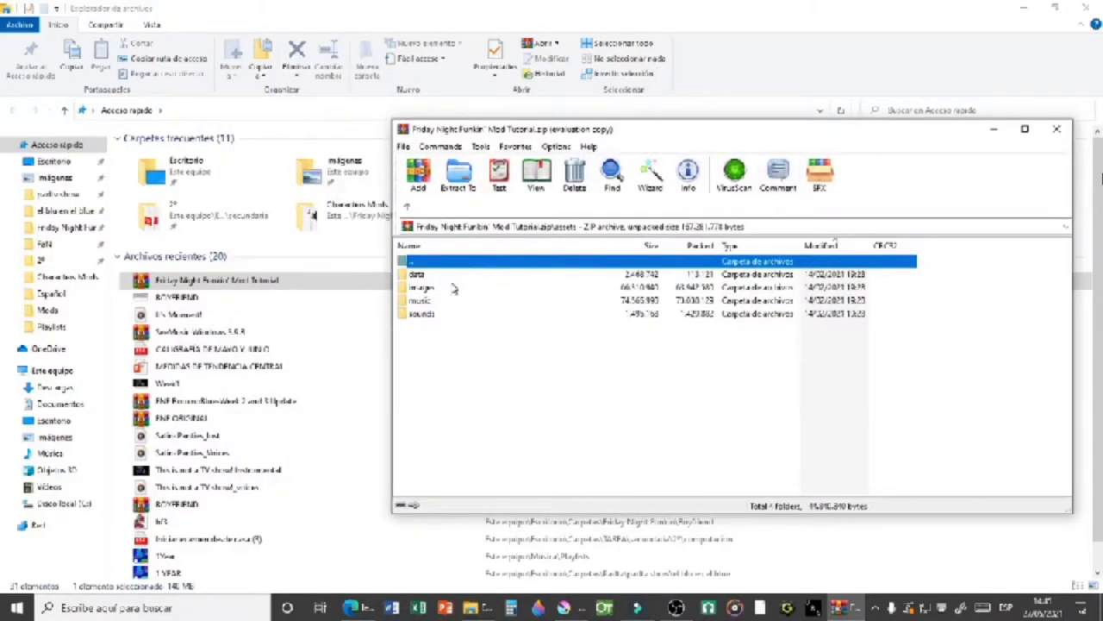
# Replace BOYFRIEND.png in the archive's images folder with the edited BOYFRIEND file and open the new copy to check it.
pyautogui.doubleClick(452, 287)
pyautogui.click(457, 341)
pyautogui.moveTo(177, 296); pyautogui.dragTo(474, 357)
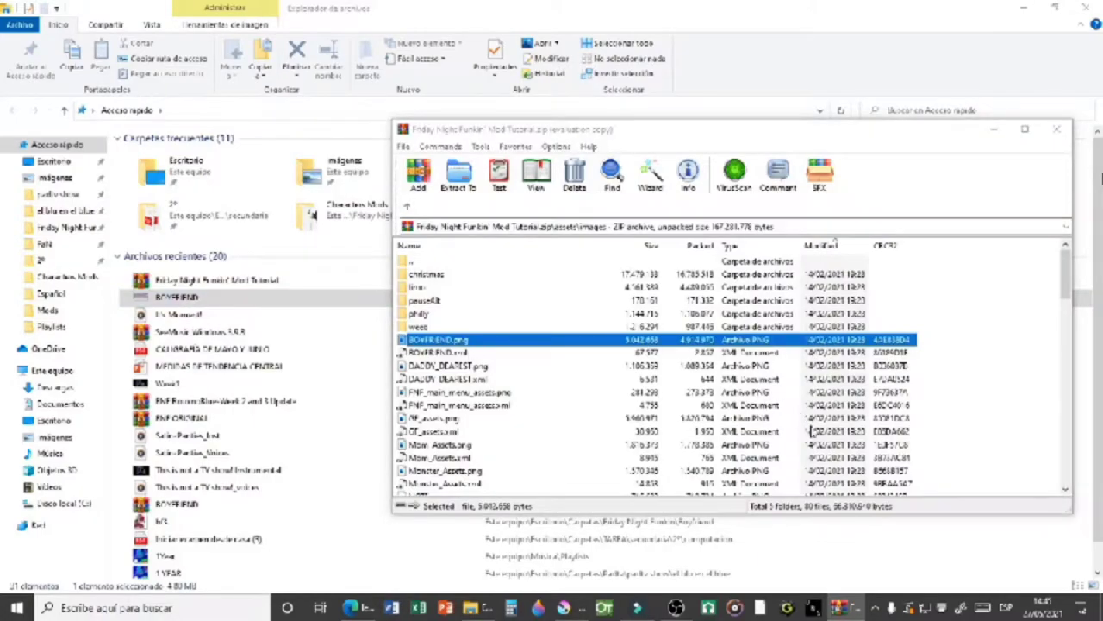
pyautogui.click(746, 449)
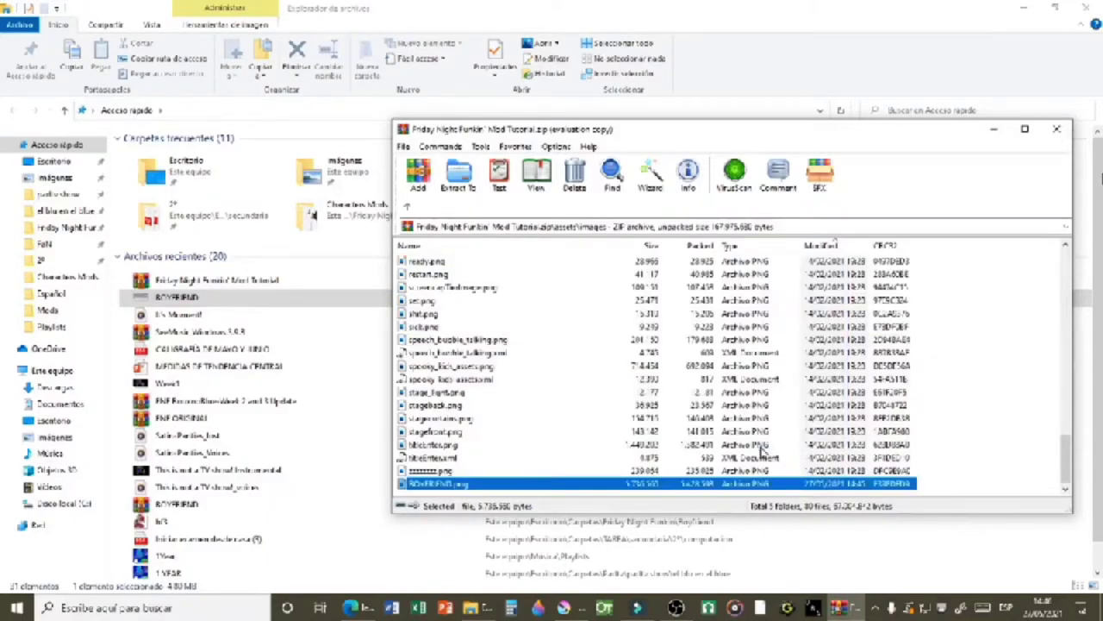
pyautogui.doubleClick(425, 485)
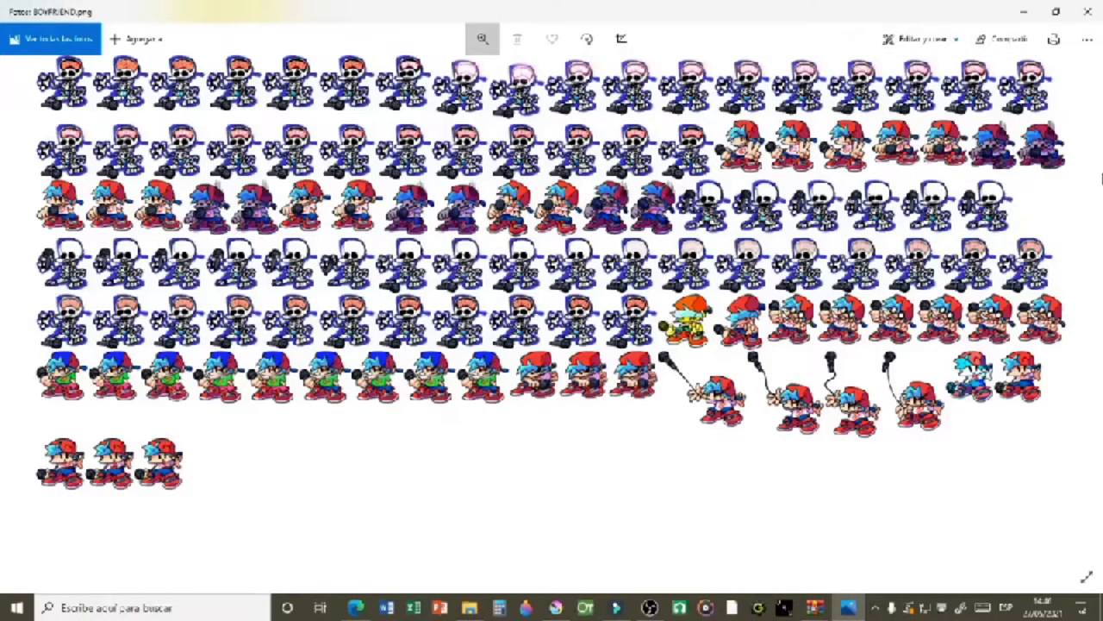
pyautogui.moveTo(446, 83); pyautogui.dragTo(480, 75)
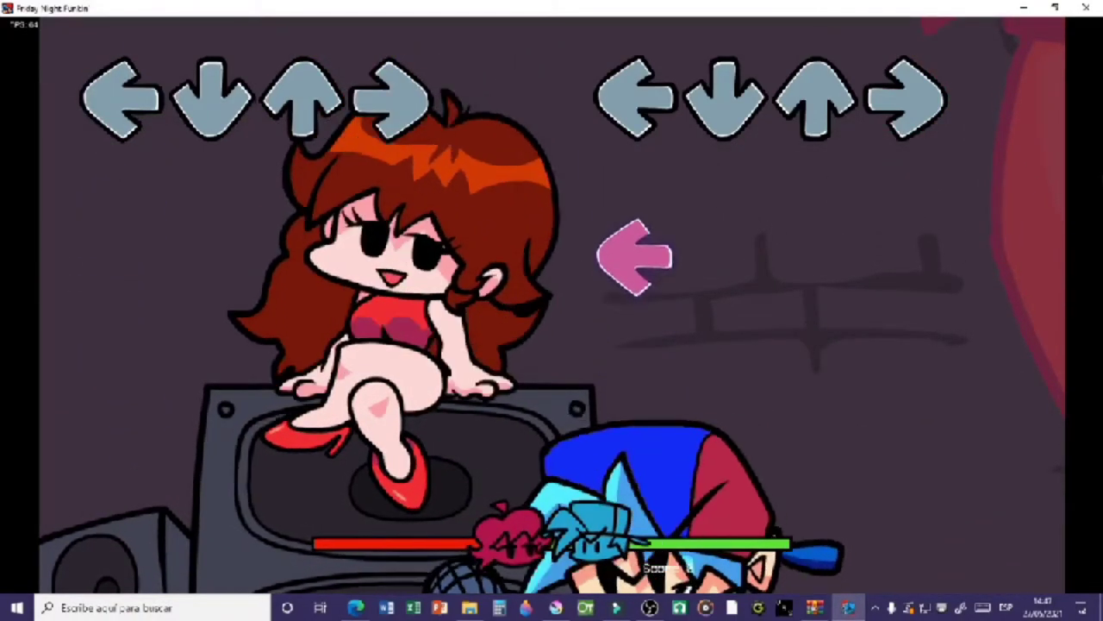
# Play a song in Friday Night Funkin' to check the recoloured Boyfriend sprites in the game.
pyautogui.press('Left')
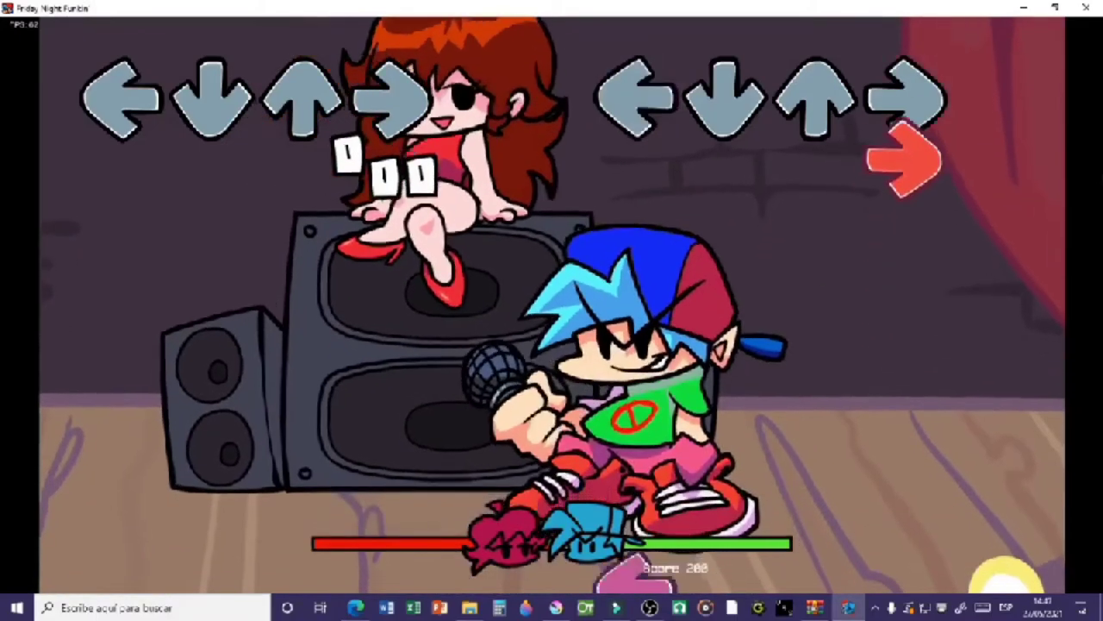
pyautogui.press('Right')
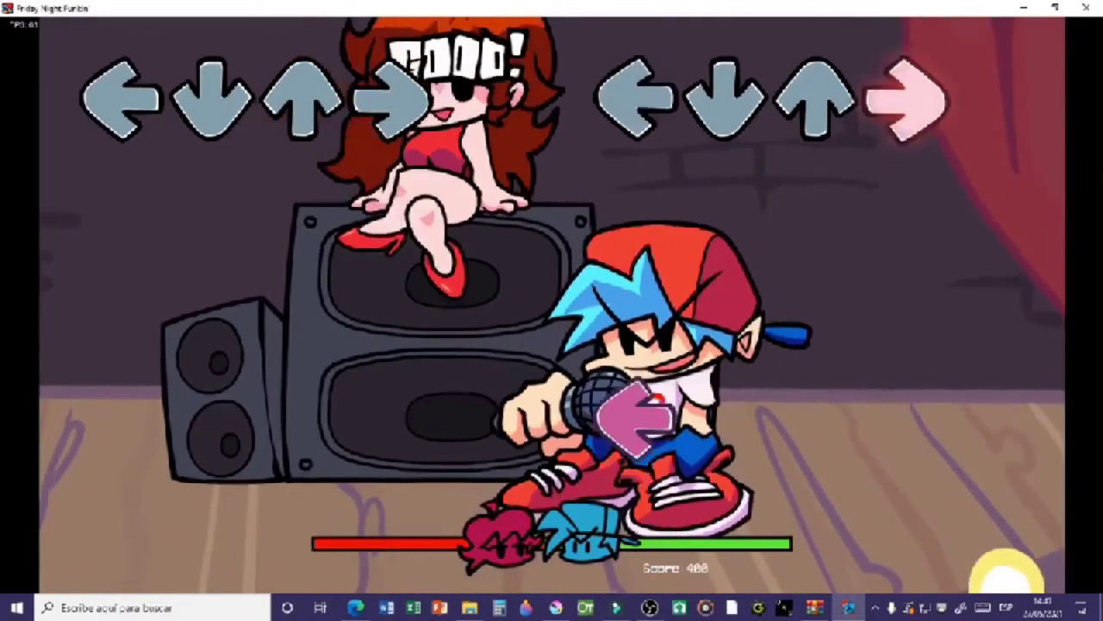
pyautogui.press('Left')
pyautogui.press('Right')
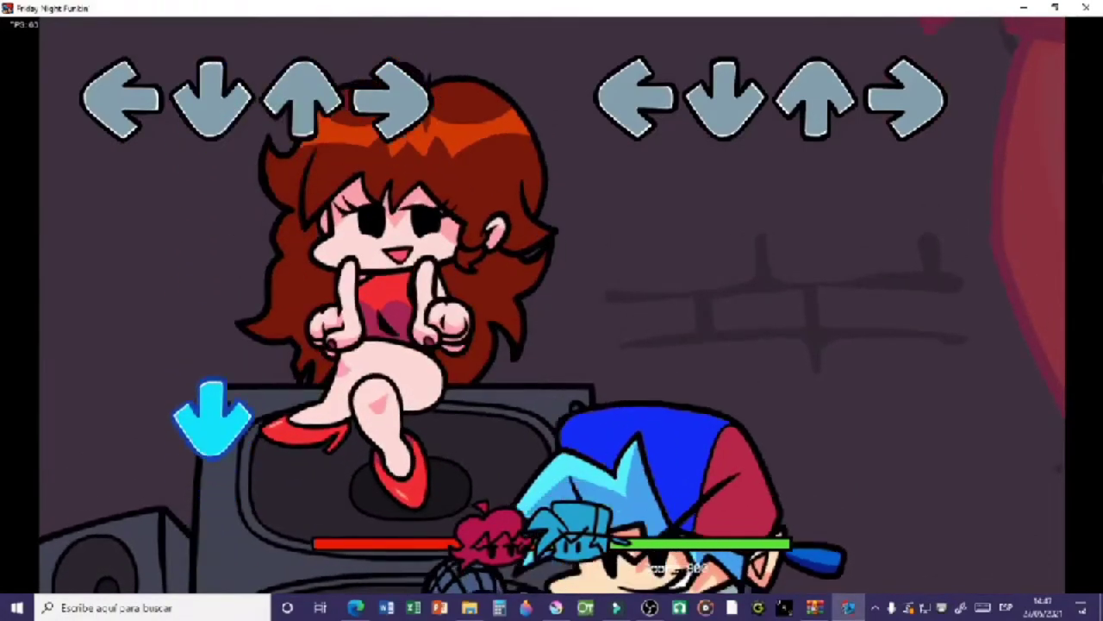
pyautogui.press('Up')
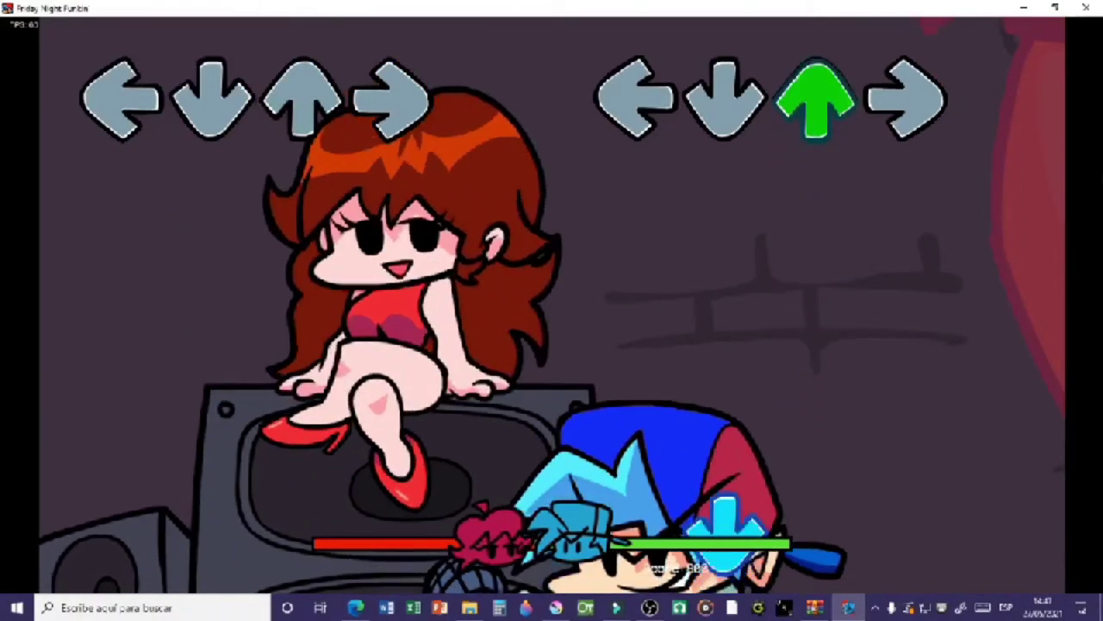
pyautogui.press('Down')
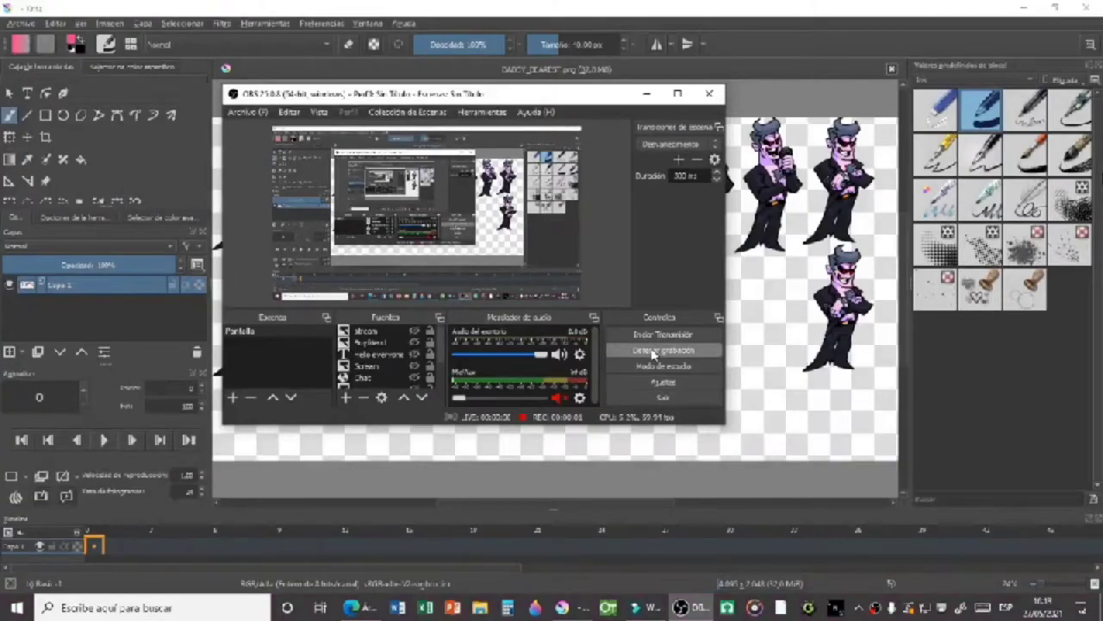
# Return to Krita and add a new layer above the DADDY_DEAREST.png sprite sheet.
pyautogui.click(646, 93)
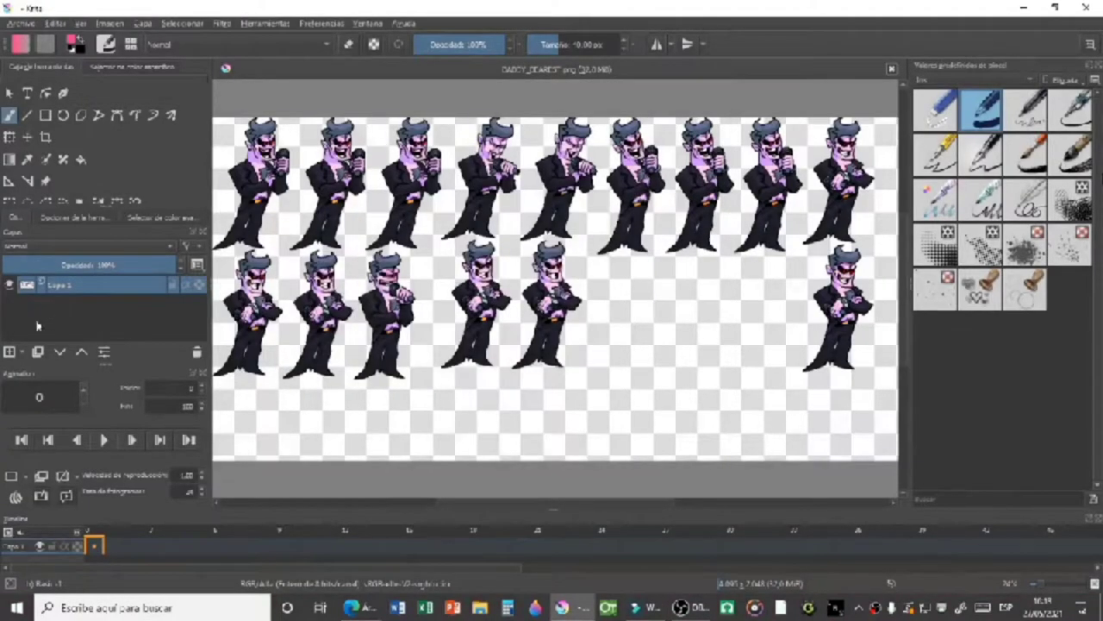
pyautogui.click(10, 354)
pyautogui.moveTo(284, 330); pyautogui.dragTo(465, 363)
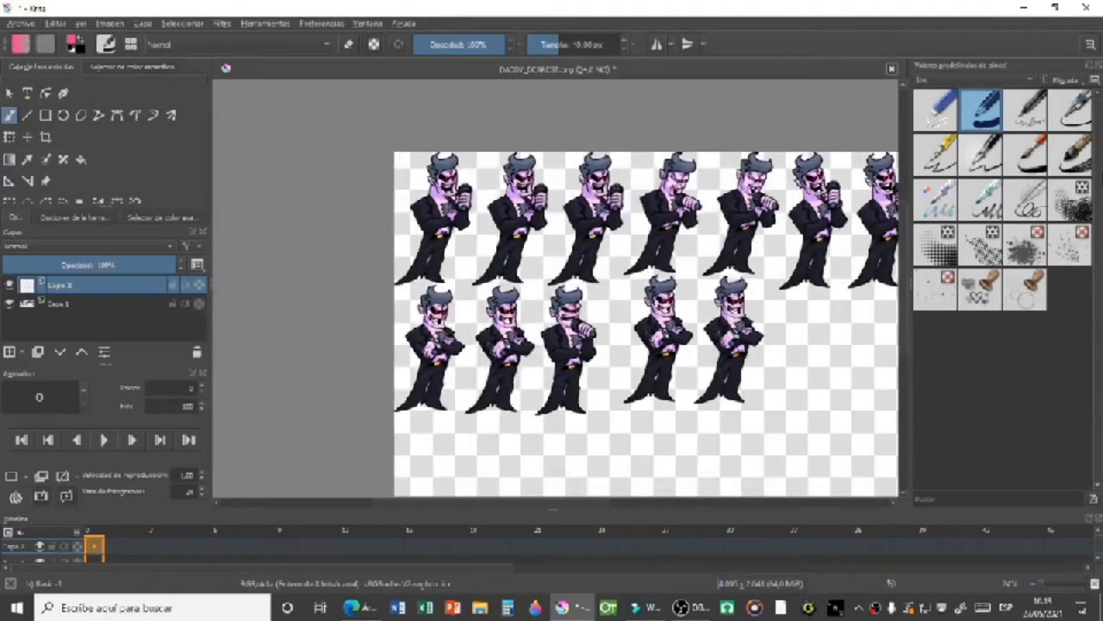
pyautogui.scroll(2, 353, 248)
# Set the brush colour to grey for painting over the first Daddy Dearest sprite.
pyautogui.rightClick(396, 225)
pyautogui.click(536, 178)
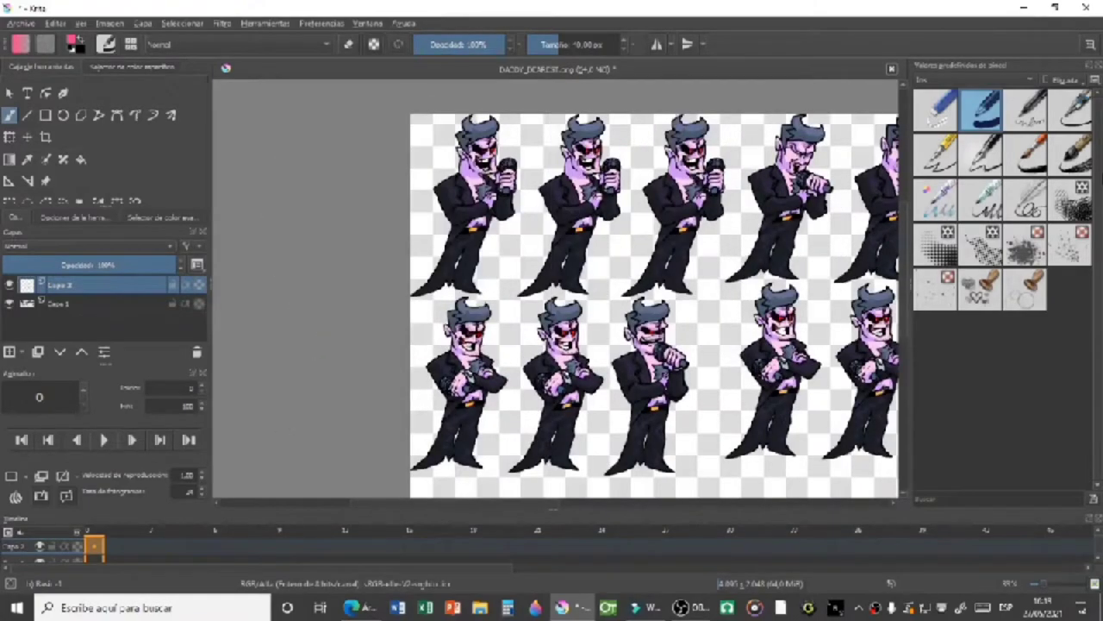
pyautogui.scroll(2, 541, 175)
pyautogui.moveTo(510, 185); pyautogui.dragTo(589, 277)
pyautogui.scroll(1, 496, 253)
pyautogui.rightClick(497, 253)
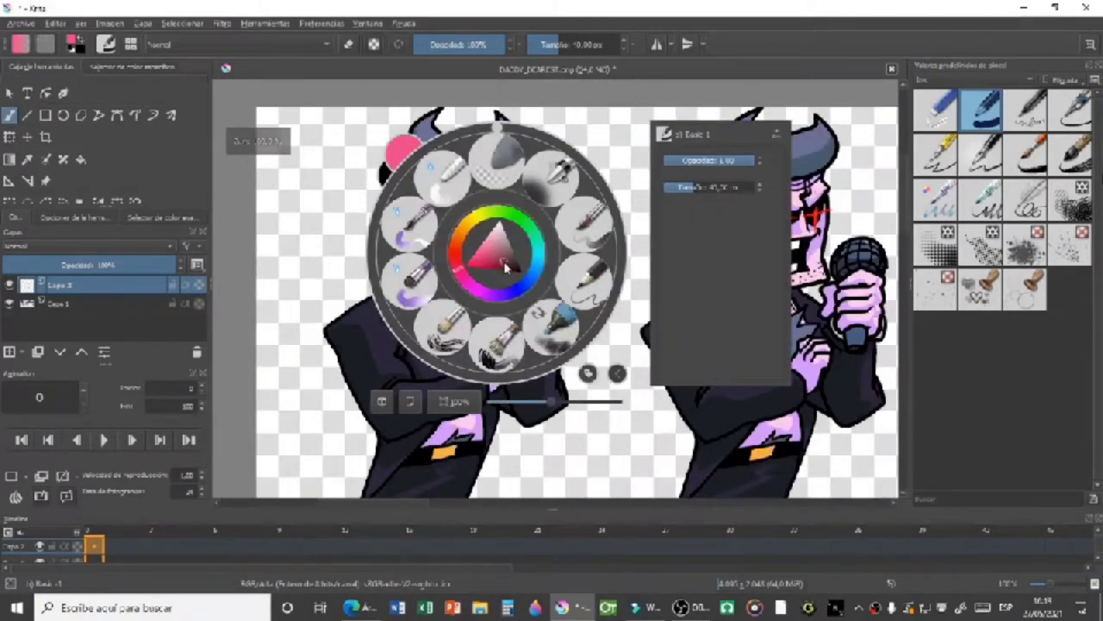
pyautogui.moveTo(506, 265); pyautogui.dragTo(514, 246)
pyautogui.click(302, 285)
# Paint over the first sprite's face, middle torso and legs with solid grey brush strokes.
pyautogui.scroll(3, 454, 240)
pyautogui.moveTo(512, 181)
pyautogui.mouseDown()
pyautogui.moveTo(501, 328)
pyautogui.moveTo(550, 154)
pyautogui.moveTo(598, 159)
pyautogui.mouseUp()
pyautogui.moveTo(550, 267)
pyautogui.mouseDown()
pyautogui.moveTo(591, 319)
pyautogui.moveTo(534, 109)
pyautogui.mouseUp()
pyautogui.scroll(-2, 580, 272)
pyautogui.moveTo(471, 151)
pyautogui.mouseDown()
pyautogui.moveTo(420, 479)
pyautogui.moveTo(497, 154)
pyautogui.mouseUp()
pyautogui.moveTo(423, 373)
pyautogui.mouseDown()
pyautogui.moveTo(374, 455)
pyautogui.moveTo(429, 346)
pyautogui.moveTo(387, 481)
pyautogui.moveTo(469, 246)
pyautogui.moveTo(452, 425)
pyautogui.mouseUp()
pyautogui.moveTo(457, 405)
pyautogui.mouseDown()
pyautogui.moveTo(488, 274)
pyautogui.moveTo(479, 324)
pyautogui.moveTo(436, 383)
pyautogui.moveTo(406, 360)
pyautogui.moveTo(429, 261)
pyautogui.moveTo(391, 399)
pyautogui.moveTo(413, 355)
pyautogui.moveTo(377, 403)
pyautogui.moveTo(421, 453)
pyautogui.moveTo(469, 223)
pyautogui.moveTo(505, 274)
pyautogui.moveTo(472, 385)
pyautogui.moveTo(466, 478)
pyautogui.moveTo(527, 289)
pyautogui.mouseUp()
pyautogui.moveTo(535, 242); pyautogui.dragTo(534, 212)
pyautogui.moveTo(452, 336)
pyautogui.mouseDown()
pyautogui.moveTo(507, 379)
pyautogui.moveTo(495, 388)
pyautogui.moveTo(419, 337)
pyautogui.moveTo(341, 375)
pyautogui.moveTo(251, 396)
pyautogui.moveTo(357, 267)
pyautogui.moveTo(305, 356)
pyautogui.moveTo(365, 337)
pyautogui.moveTo(337, 332)
pyautogui.mouseUp()
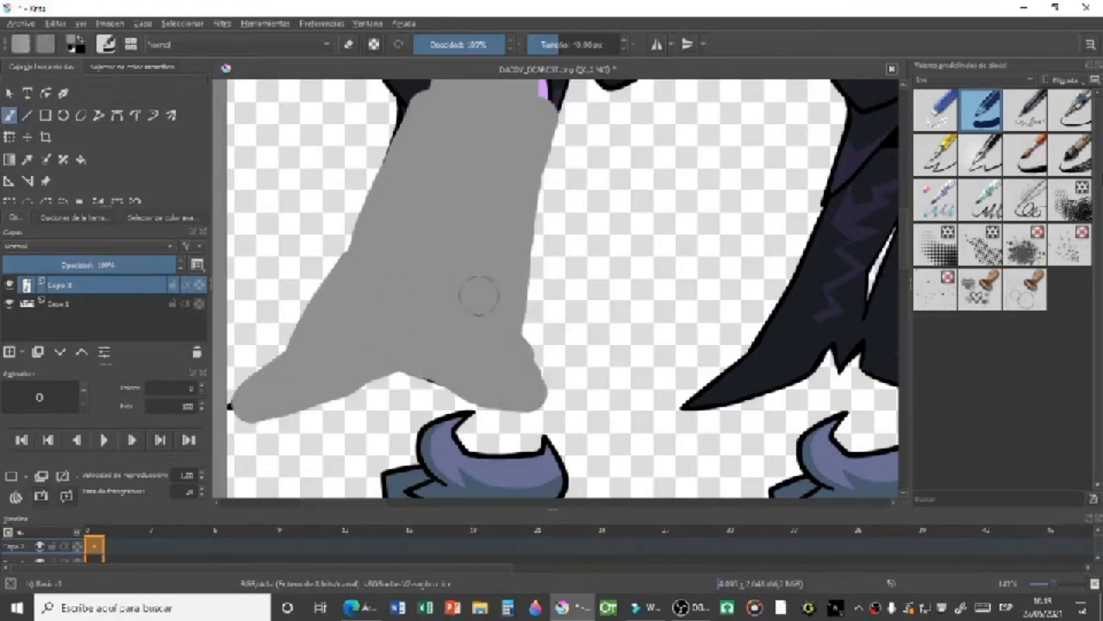
pyautogui.scroll(-4, 494, 203)
pyautogui.scroll(4, 481, 129)
# Cover the first sprite's microphone, hands and the arm holding it with the same grey.
pyautogui.moveTo(627, 272)
pyautogui.mouseDown()
pyautogui.moveTo(562, 219)
pyautogui.moveTo(613, 207)
pyautogui.moveTo(651, 220)
pyautogui.moveTo(652, 357)
pyautogui.moveTo(592, 443)
pyautogui.moveTo(542, 465)
pyautogui.mouseUp()
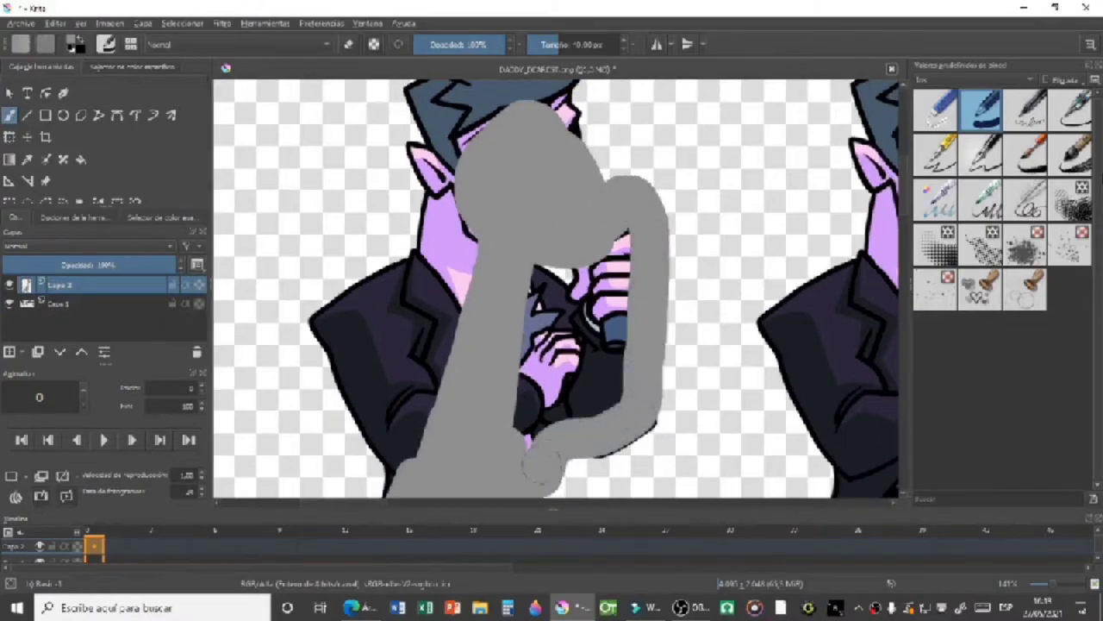
pyautogui.scroll(1, 540, 462)
pyautogui.moveTo(520, 360)
pyautogui.mouseDown()
pyautogui.moveTo(555, 203)
pyautogui.moveTo(505, 241)
pyautogui.moveTo(519, 352)
pyautogui.moveTo(618, 216)
pyautogui.moveTo(630, 363)
pyautogui.mouseUp()
pyautogui.moveTo(661, 312)
pyautogui.mouseDown()
pyautogui.moveTo(644, 367)
pyautogui.moveTo(554, 412)
pyautogui.moveTo(530, 470)
pyautogui.mouseUp()
pyautogui.scroll(-5, 571, 290)
pyautogui.scroll(4, 595, 319)
pyautogui.moveTo(588, 338); pyautogui.dragTo(634, 301)
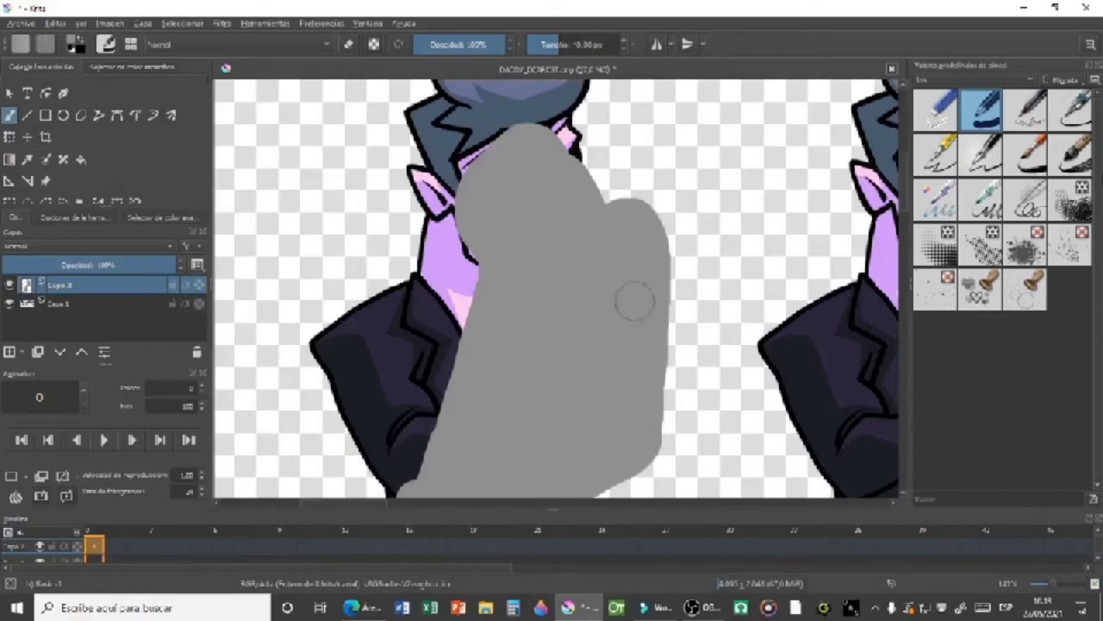
# Paint the first sprite's hair, horns and ear grey.
pyautogui.scroll(2, 552, 216)
pyautogui.moveTo(553, 197); pyautogui.dragTo(591, 352)
pyautogui.moveTo(616, 290); pyautogui.dragTo(602, 128)
pyautogui.moveTo(592, 188)
pyautogui.mouseDown()
pyautogui.moveTo(592, 223)
pyautogui.moveTo(567, 111)
pyautogui.moveTo(406, 123)
pyautogui.moveTo(573, 138)
pyautogui.mouseUp()
pyautogui.scroll(2, 592, 223)
pyautogui.moveTo(409, 177)
pyautogui.mouseDown()
pyautogui.moveTo(387, 151)
pyautogui.moveTo(536, 136)
pyautogui.moveTo(390, 166)
pyautogui.moveTo(370, 227)
pyautogui.moveTo(328, 273)
pyautogui.moveTo(368, 417)
pyautogui.moveTo(326, 402)
pyautogui.moveTo(344, 437)
pyautogui.moveTo(479, 362)
pyautogui.moveTo(476, 257)
pyautogui.moveTo(500, 290)
pyautogui.mouseUp()
# Fill in the rest of the first sprite's jacket and neck with grey to complete the silhouette.
pyautogui.scroll(-5, 507, 192)
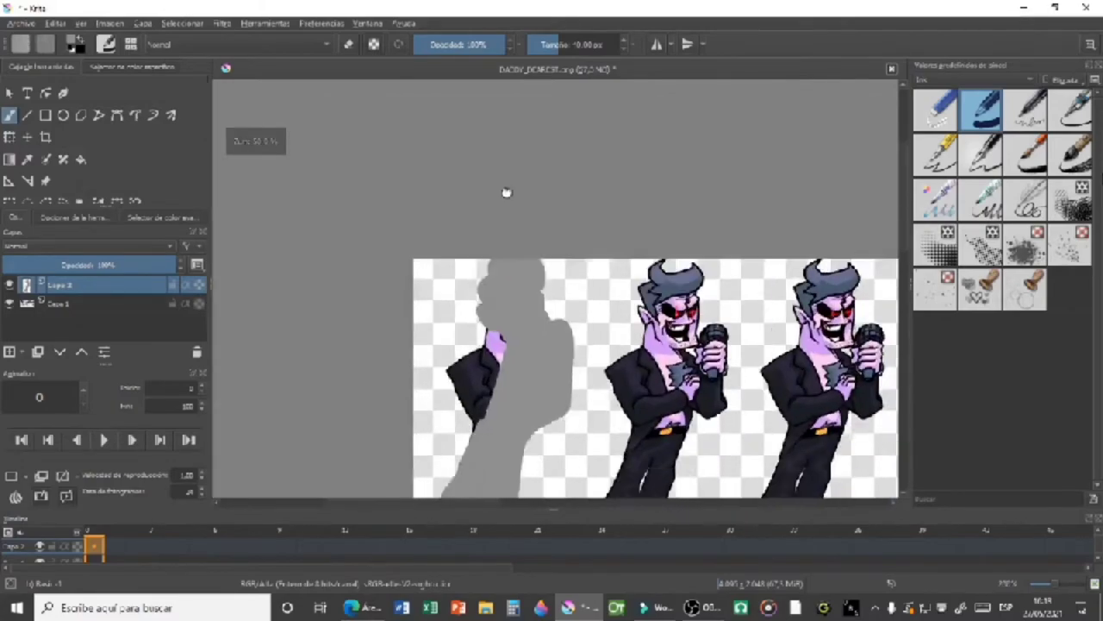
pyautogui.scroll(5, 507, 191)
pyautogui.moveTo(513, 112)
pyautogui.mouseDown()
pyautogui.moveTo(469, 325)
pyautogui.moveTo(439, 312)
pyautogui.moveTo(375, 212)
pyautogui.moveTo(498, 88)
pyautogui.moveTo(512, 119)
pyautogui.moveTo(406, 198)
pyautogui.moveTo(438, 202)
pyautogui.mouseUp()
pyautogui.scroll(3, 485, 286)
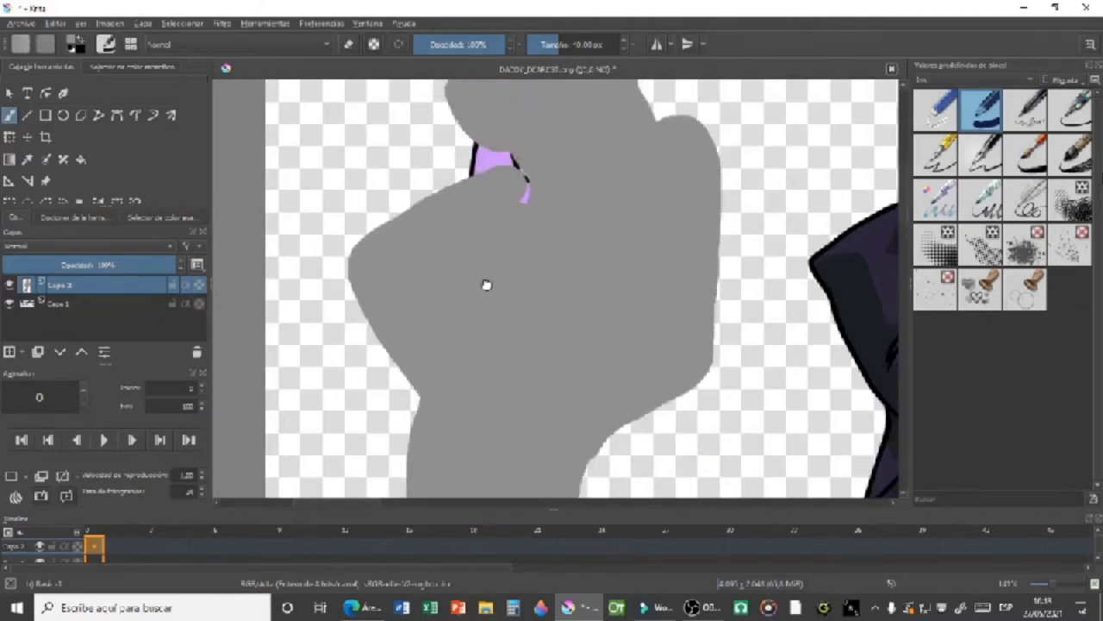
pyautogui.moveTo(489, 155)
pyautogui.mouseDown()
pyautogui.moveTo(483, 182)
pyautogui.moveTo(510, 230)
pyautogui.mouseUp()
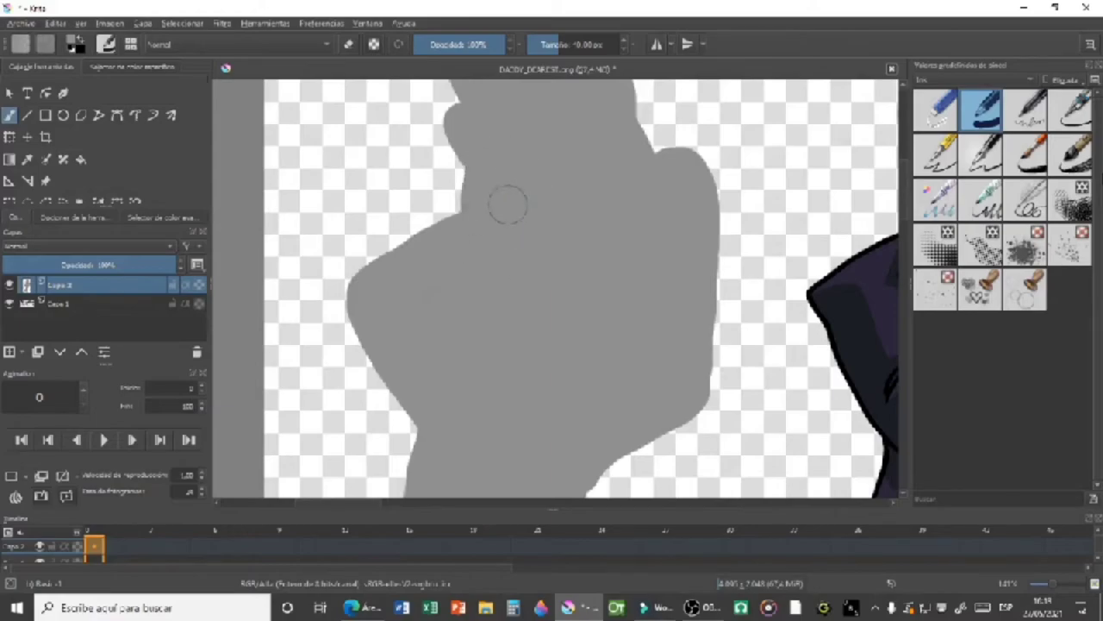
# Change the brush colour to pinkish red and dot two round eyes on the grey silhouette's head.
pyautogui.scroll(-3, 509, 193)
pyautogui.moveTo(557, 180)
pyautogui.mouseDown()
pyautogui.moveTo(542, 224)
pyautogui.moveTo(562, 242)
pyautogui.moveTo(517, 245)
pyautogui.mouseUp()
pyautogui.rightClick(546, 226)
pyautogui.rightClick(515, 238)
pyautogui.scroll(4, 509, 193)
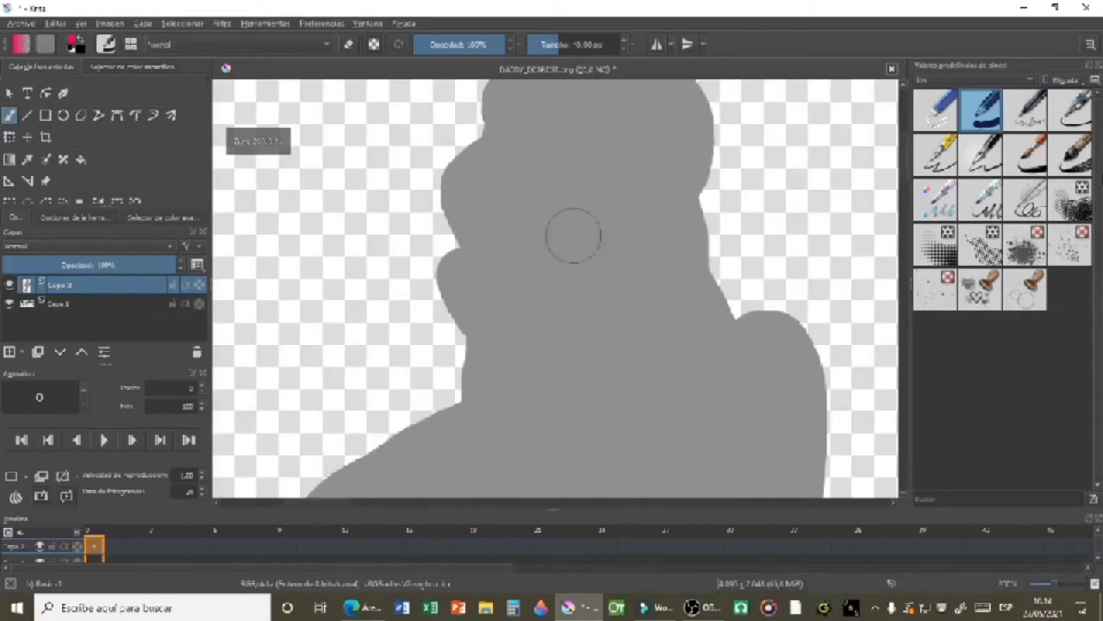
pyautogui.click(566, 247)
pyautogui.click(675, 237)
# Select the grey silhouette with a rectangular selection and paste a copy of it on a new layer.
pyautogui.scroll(-4, 725, 297)
pyautogui.moveTo(725, 298)
pyautogui.mouseDown()
pyautogui.moveTo(641, 283)
pyautogui.moveTo(543, 226)
pyautogui.mouseUp()
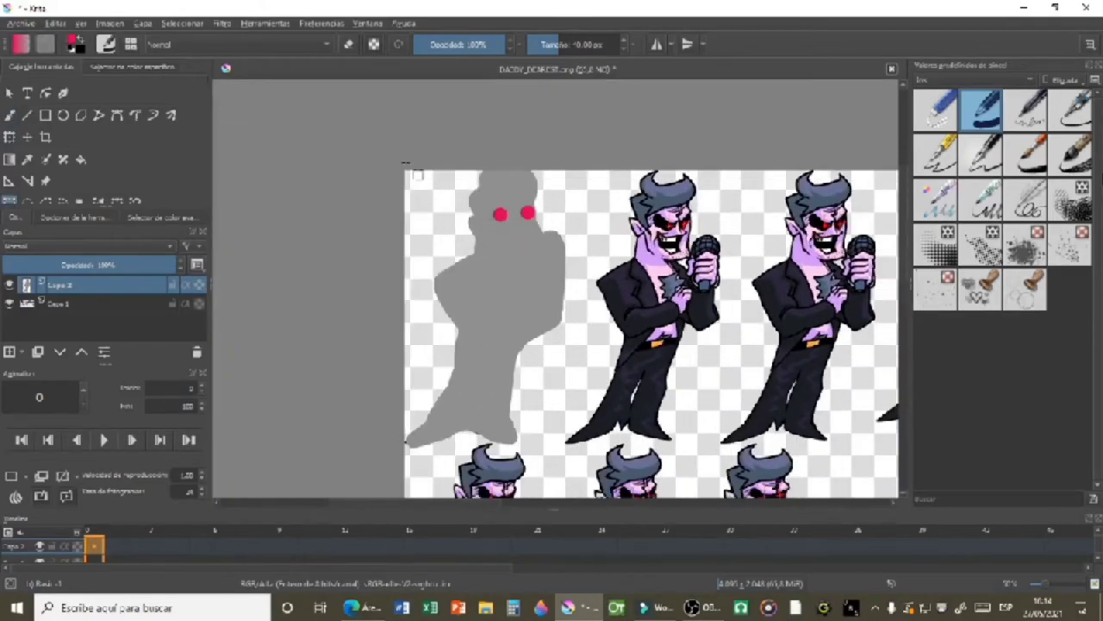
pyautogui.moveTo(405, 172); pyautogui.dragTo(565, 443)
pyautogui.rightClick(476, 298)
pyautogui.click(487, 359)
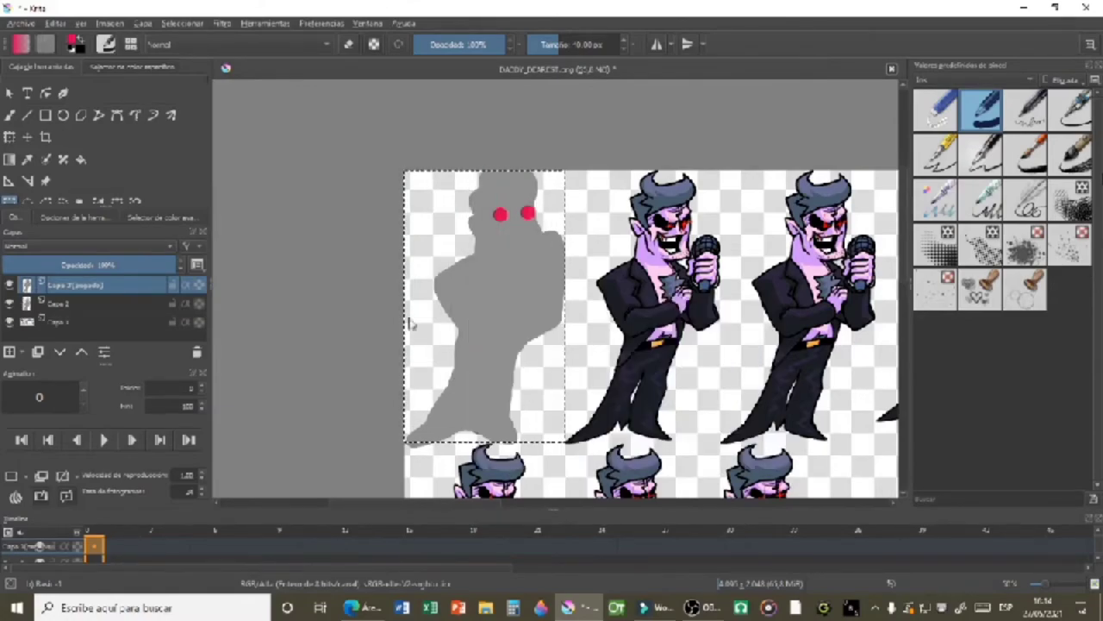
# Move the pasted silhouette over the second sprite in the top row with the Transform tool.
pyautogui.press('t')
pyautogui.moveTo(503, 302); pyautogui.dragTo(649, 307)
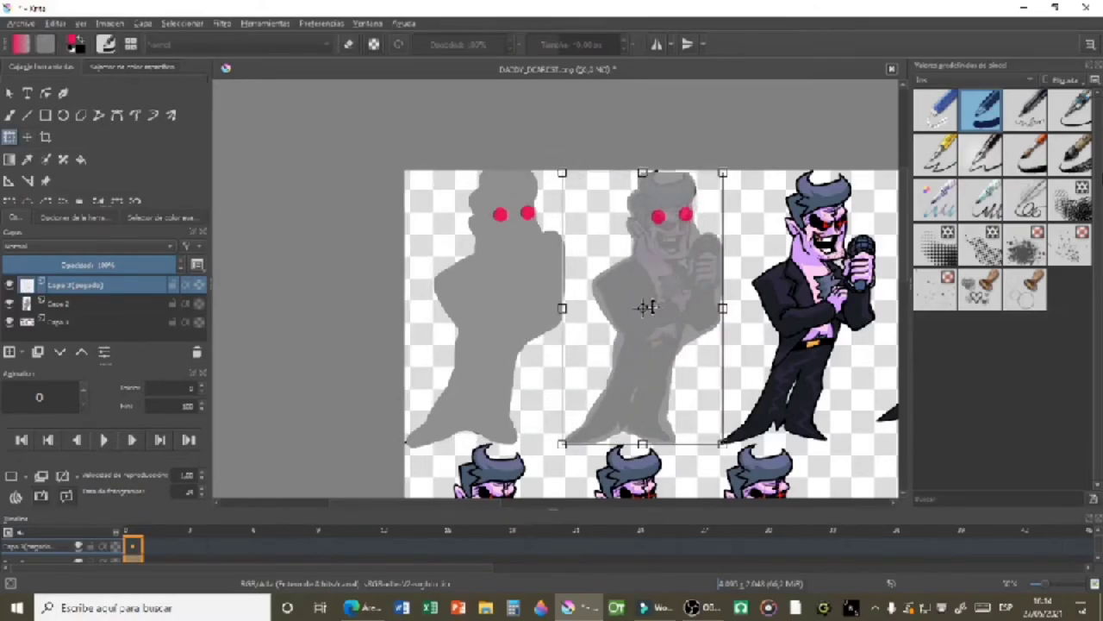
pyautogui.press('b')
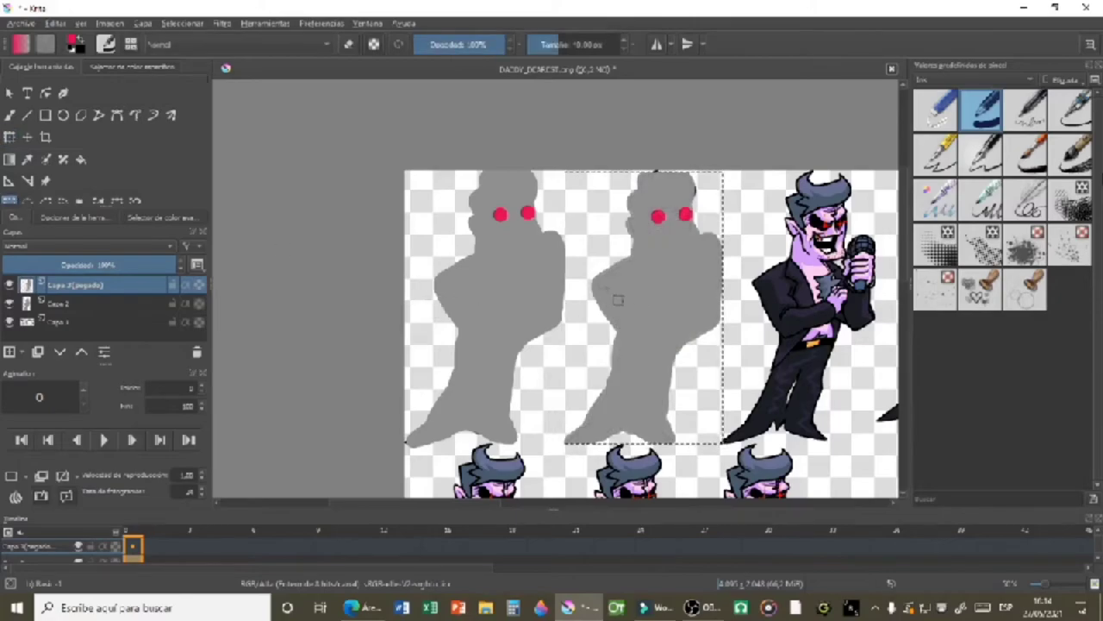
# Paste another copy of the silhouette on its own layer and move it over the third sprite in the top row.
pyautogui.rightClick(666, 287)
pyautogui.click(742, 352)
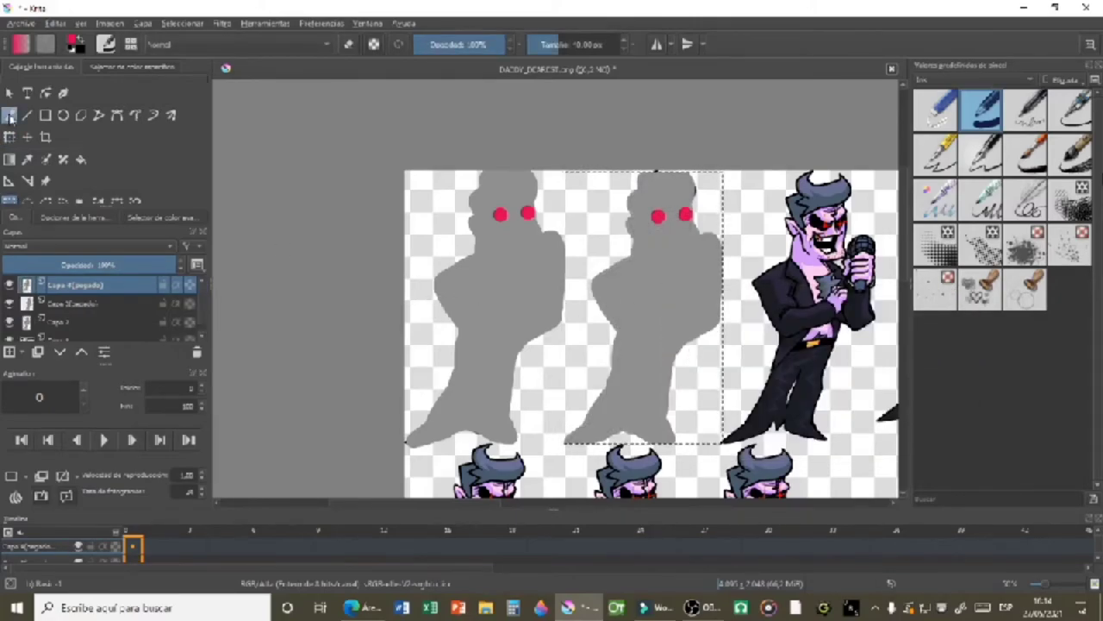
pyautogui.click(9, 137)
pyautogui.moveTo(713, 206); pyautogui.dragTo(499, 199)
pyautogui.moveTo(434, 276); pyautogui.dragTo(587, 278)
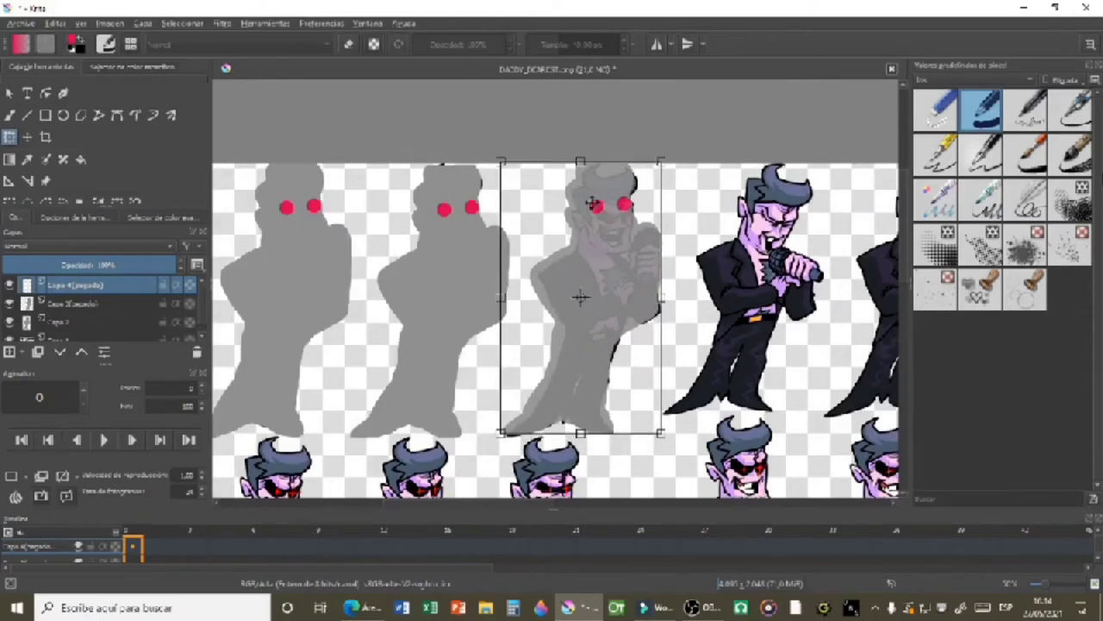
# Slightly reduce the height and width of the third silhouette to fit the sprite beneath and apply the transform.
pyautogui.moveTo(580, 162); pyautogui.dragTo(579, 180)
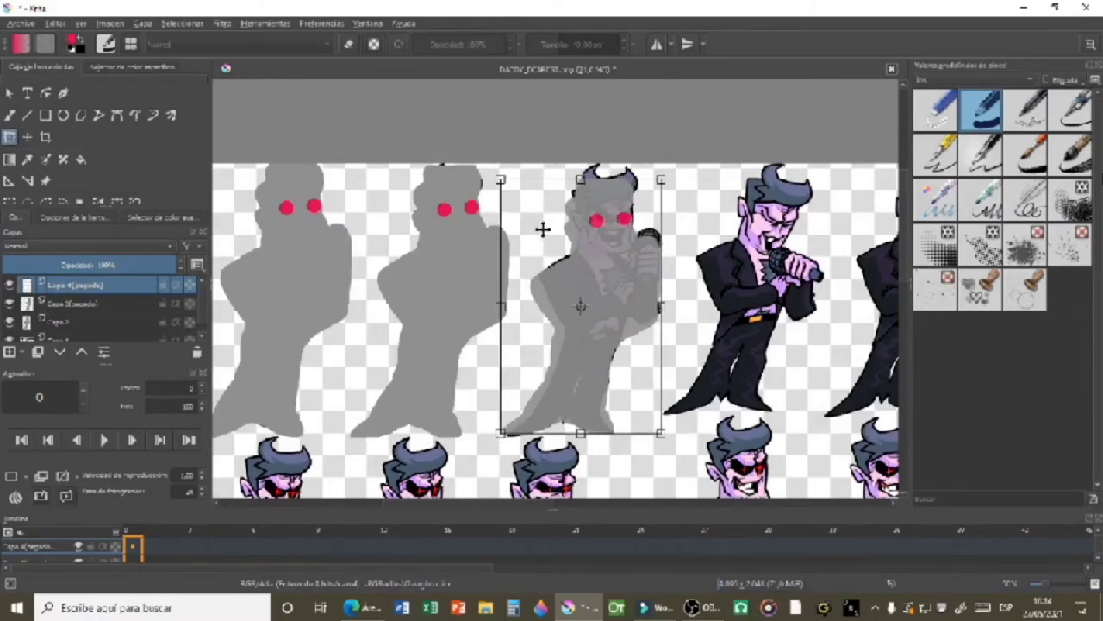
pyautogui.moveTo(501, 302); pyautogui.dragTo(507, 296)
pyautogui.moveTo(581, 181); pyautogui.dragTo(581, 171)
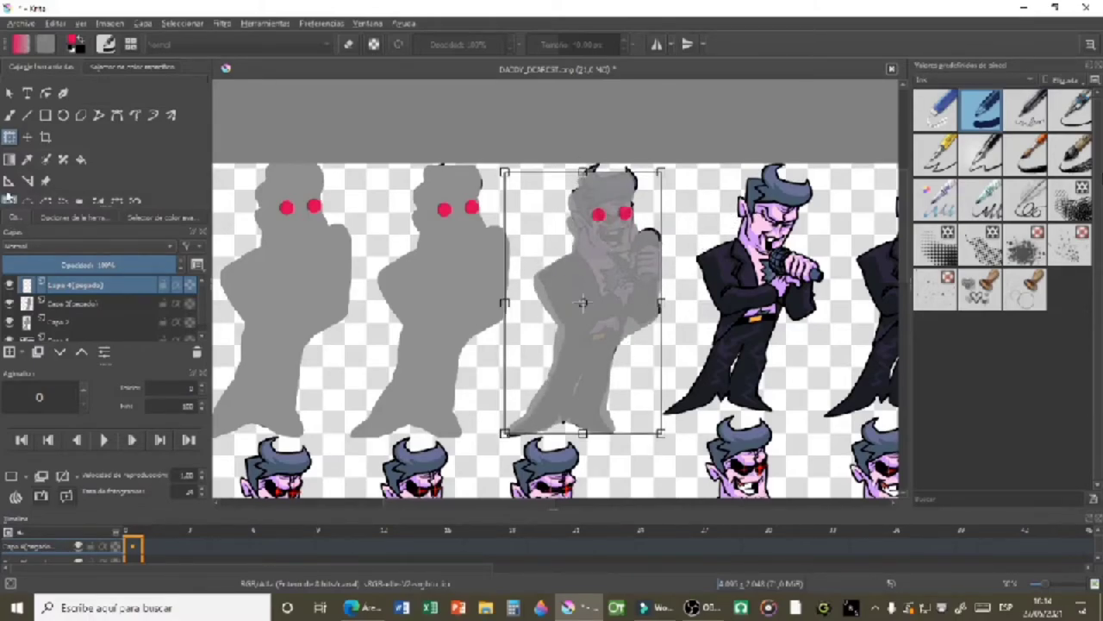
pyautogui.click(7, 116)
pyautogui.scroll(-3, 456, 253)
pyautogui.scroll(1, 485, 298)
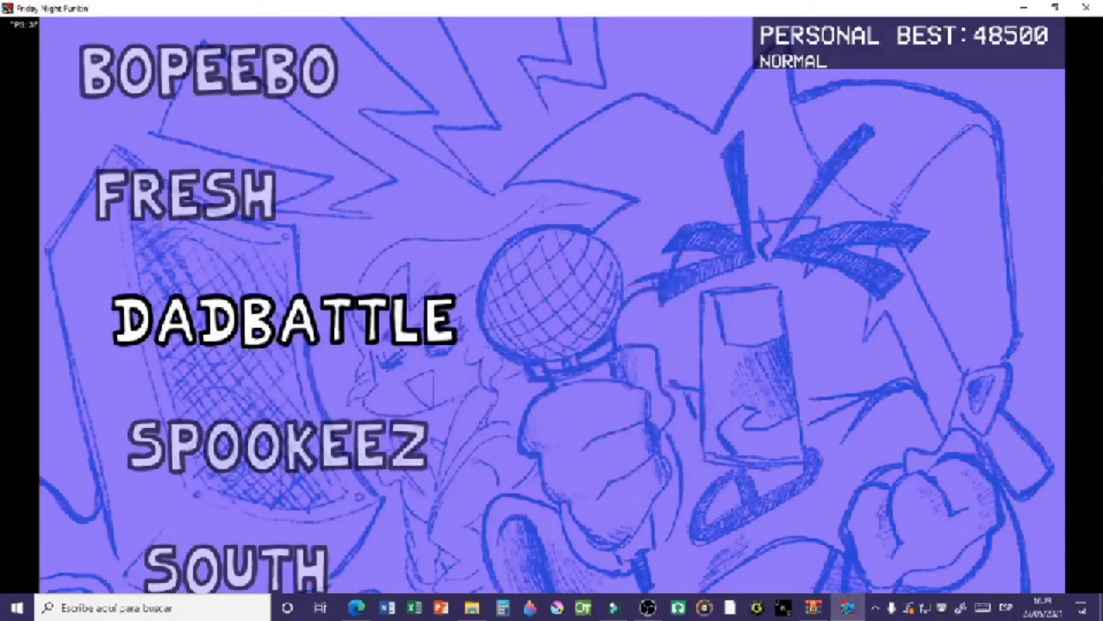
# Start the Dadbattle song in Friday Night Funkin' and play it to check the grey, red-eyed Daddy Dearest sprites.
pyautogui.press('Return')
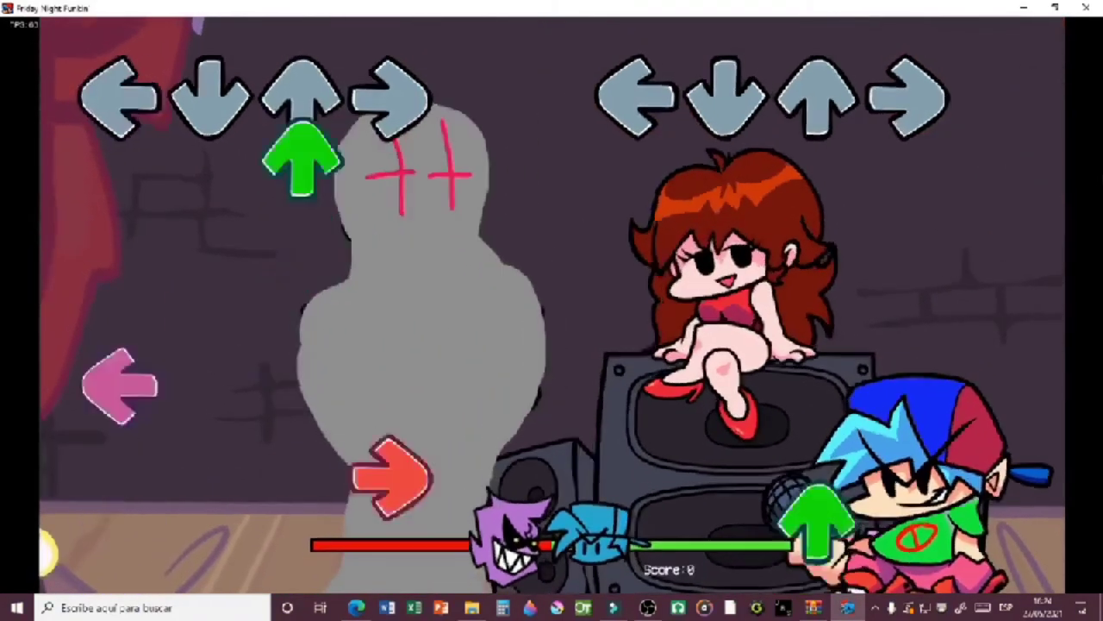
pyautogui.press('Up')
pyautogui.press('Left')
pyautogui.press('Up')
pyautogui.press('Left')
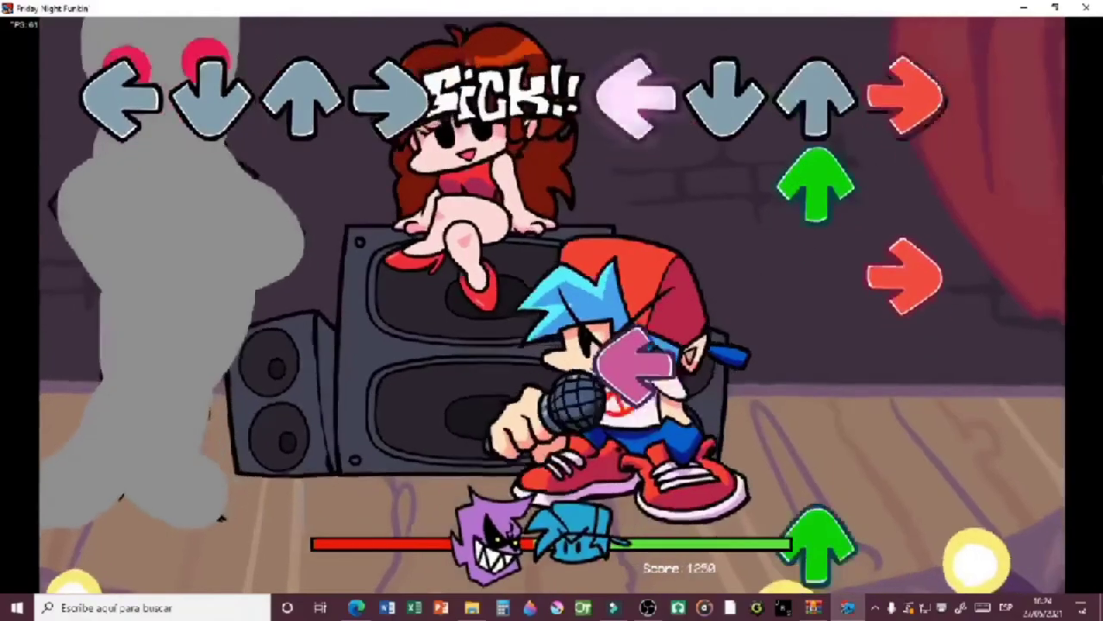
pyautogui.press('Right')
pyautogui.press('Up')
pyautogui.press('Right')
pyautogui.press('Left')
pyautogui.press('Up')
pyautogui.press('Left')
pyautogui.press('Right')
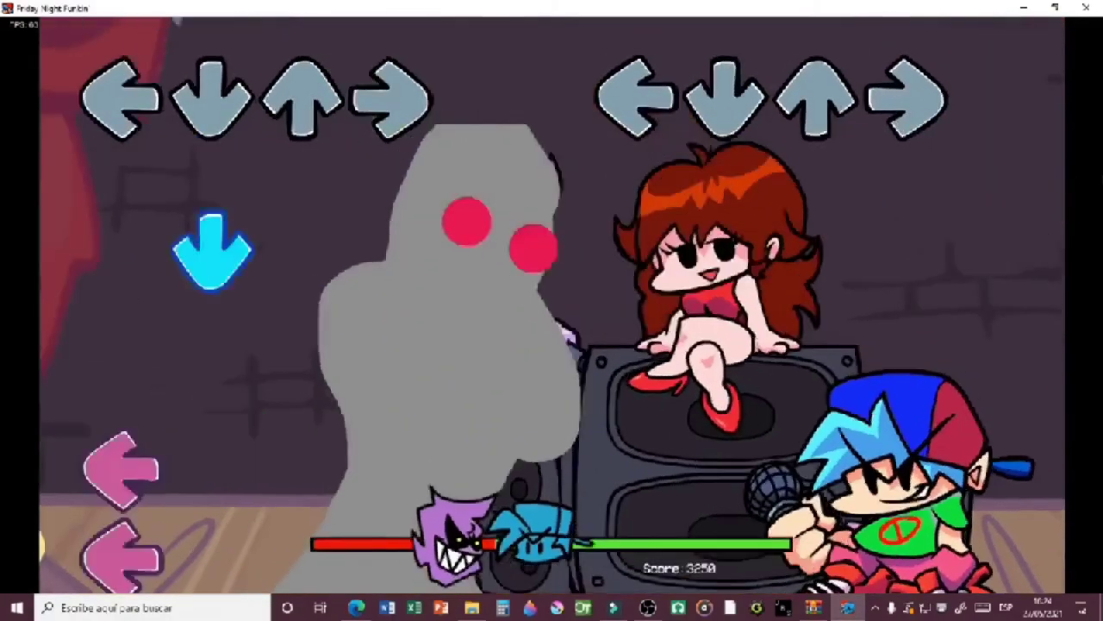
pyautogui.press('Down')
pyautogui.press('Left')
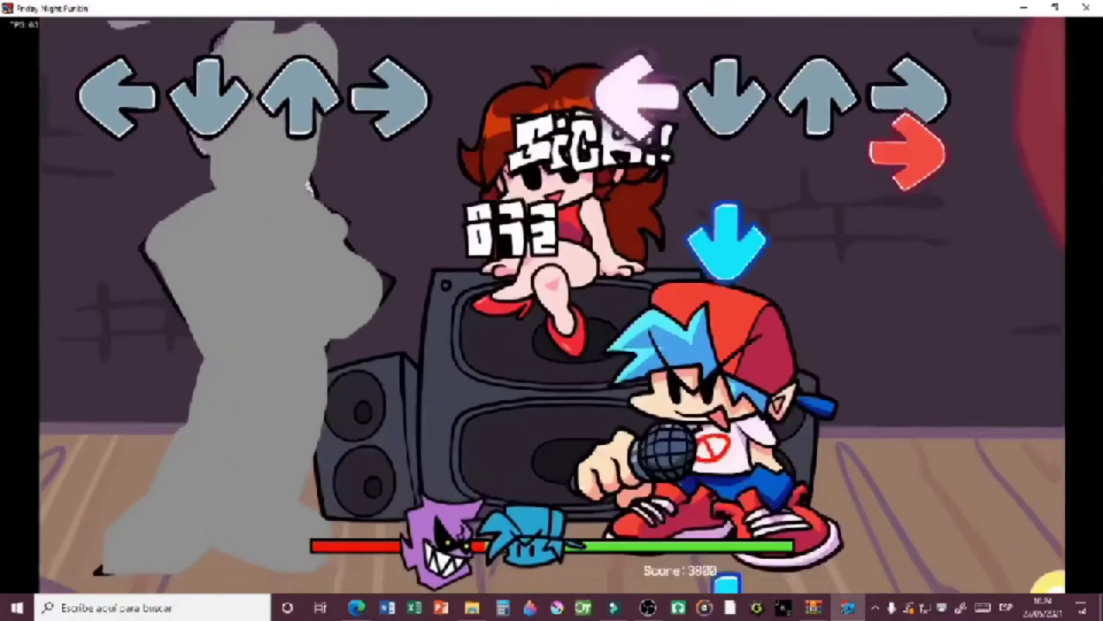
pyautogui.press('Right')
pyautogui.press('Down')
pyautogui.press('Down')
pyautogui.press('Left')
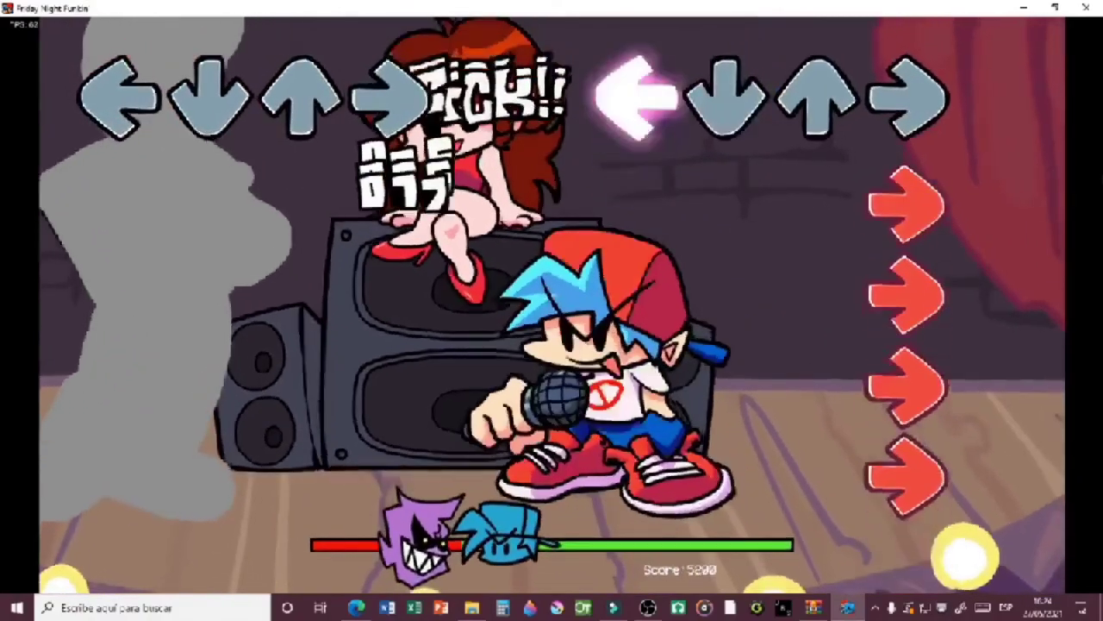
pyautogui.press('Left')
pyautogui.press('Right')
pyautogui.press('Right')
pyautogui.press('Right')
pyautogui.press('Right')
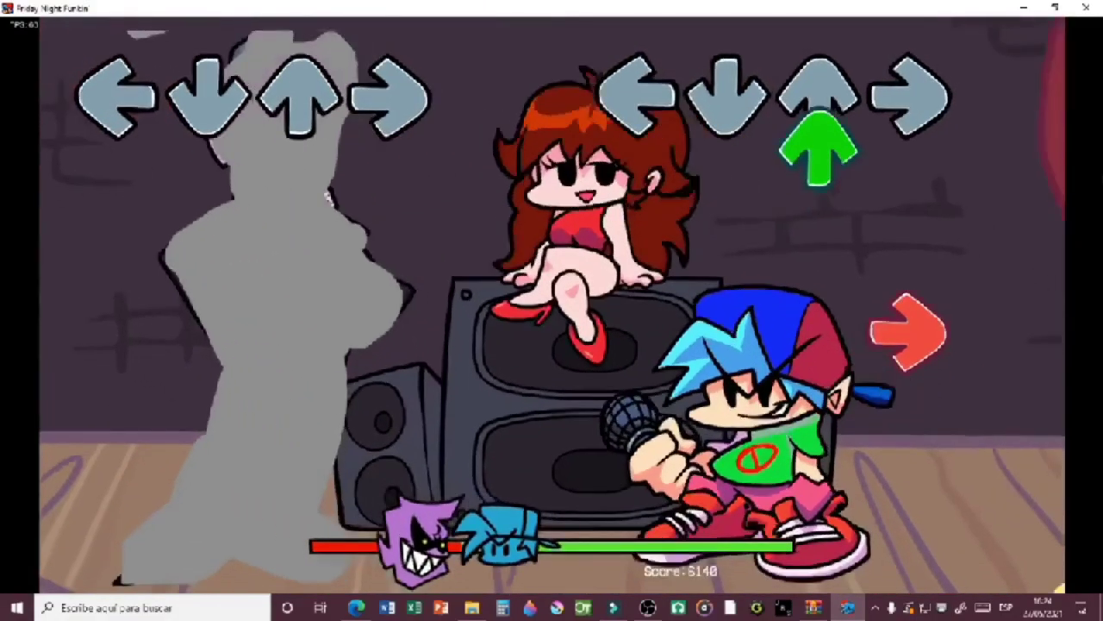
pyautogui.press('Up')
pyautogui.press('Right')
pyautogui.press('Down')
pyautogui.press('Right')
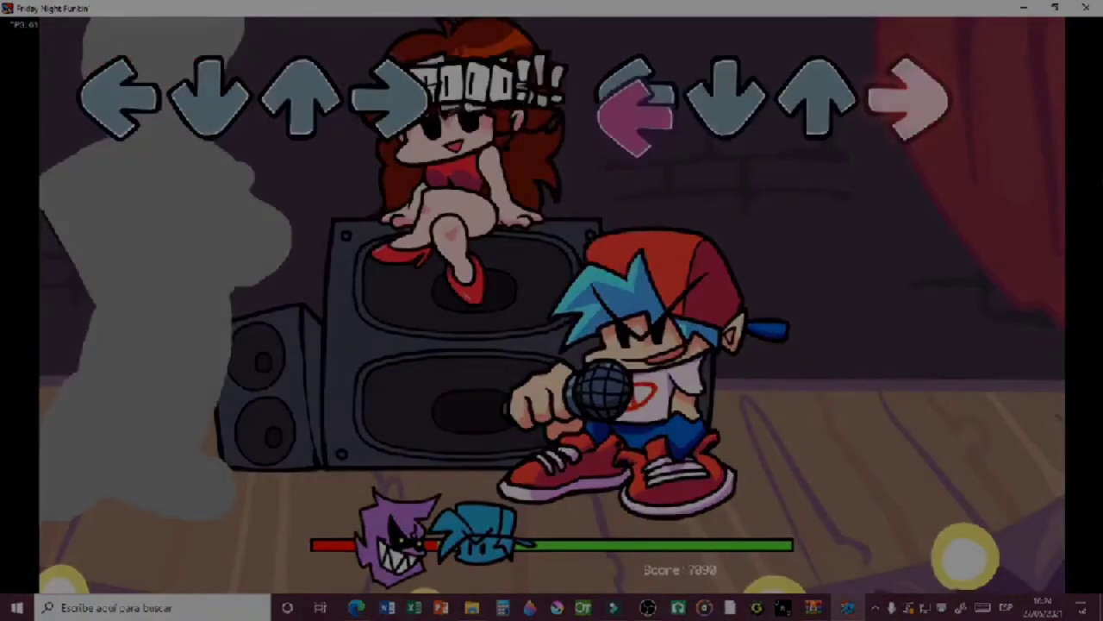
pyautogui.press('Left')
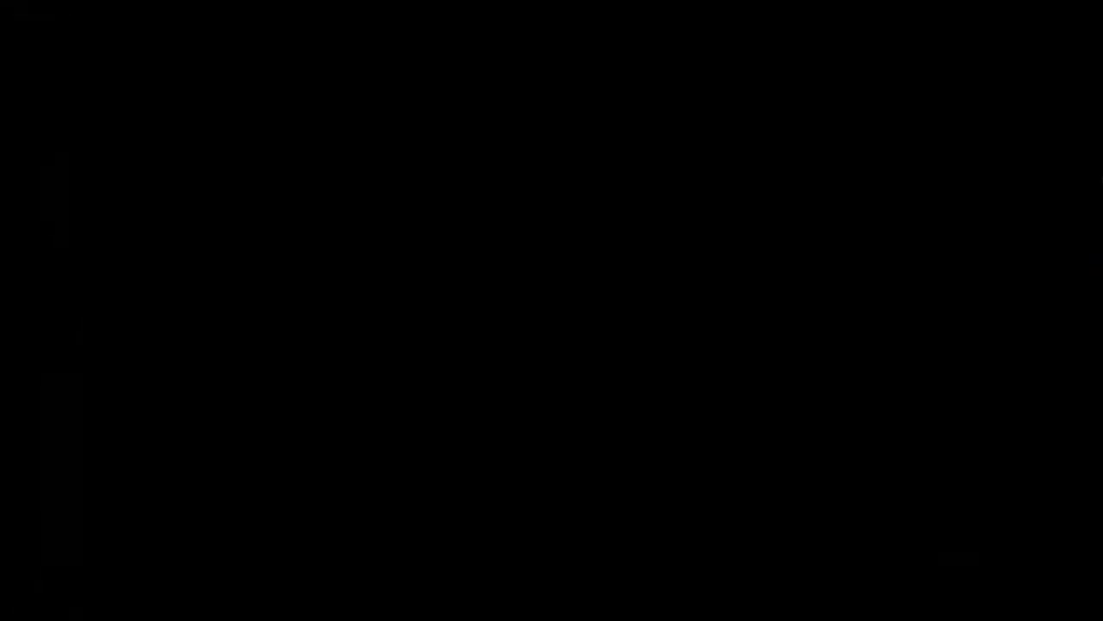